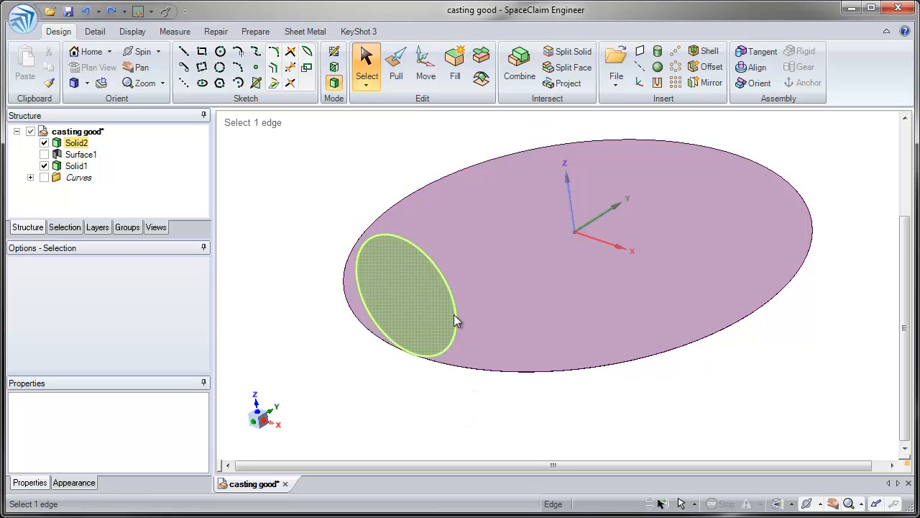
Pull the small circular face toward the large disc to extrude it into a cylinder
middle_click_drag(455, 316, 366, 359)
mouse_move(366, 359)
right_mouse_down()
mouse_move(329, 287)
mouse_move(323, 297)
right_mouse_up()
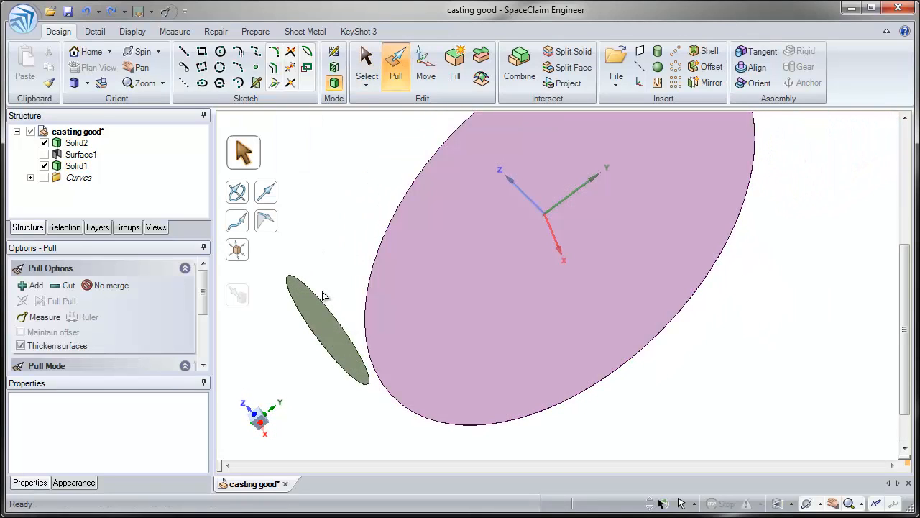
left_click(352, 334)
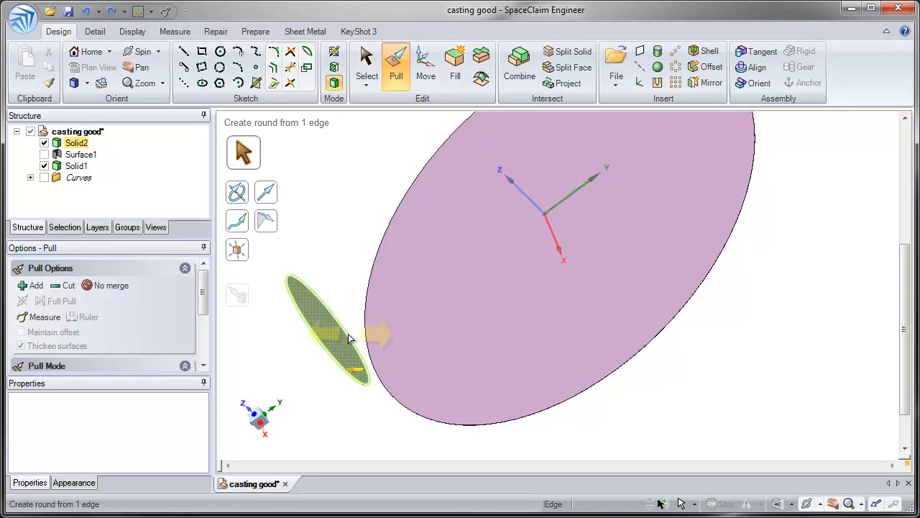
left_click(342, 338)
middle_click_drag(342, 338, 365, 327, "shift")
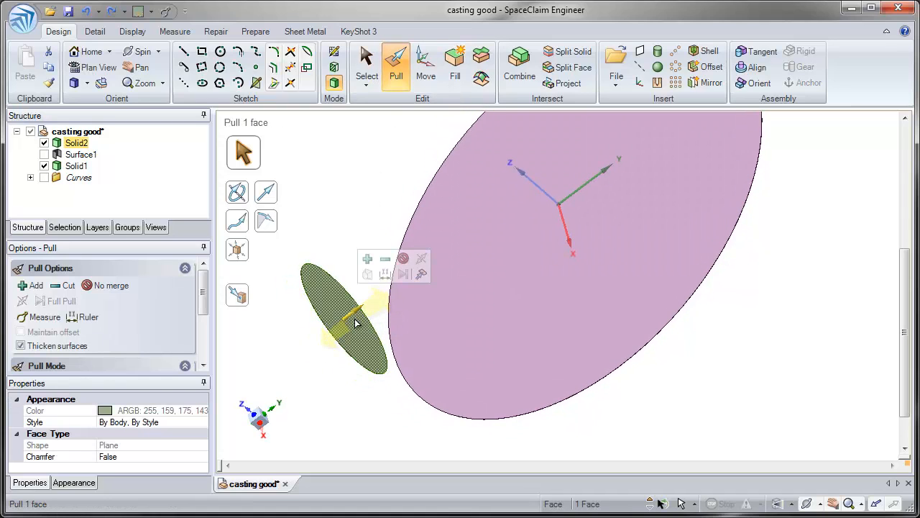
left_click_drag(358, 319, 440, 253)
Thicken the large disc to about 0.76 in and pull the small cylinder's end face outward to lengthen it
left_click(519, 341)
left_click_drag(518, 342, 420, 263)
middle_click_drag(380, 282, 389, 331)
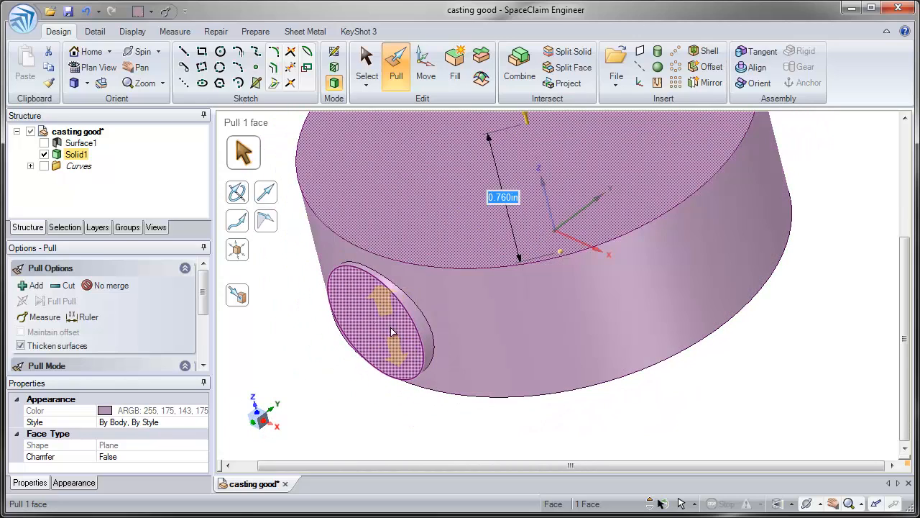
left_click_drag(390, 331, 309, 415)
Set the large disc's upper face 0.35 in from the side cylinder's axis using a Pull ruler dimension
left_click(406, 425)
middle_click_drag(406, 424, 503, 357)
left_click(481, 310)
left_click(482, 196)
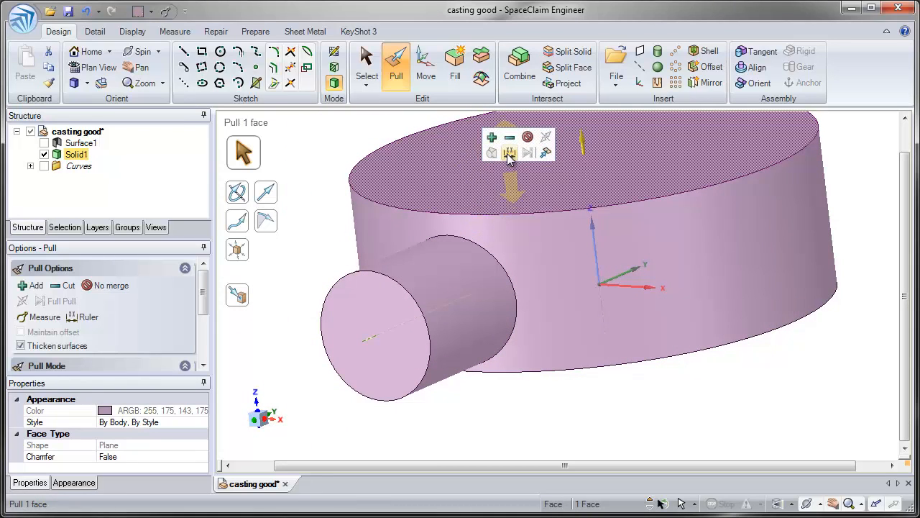
left_click(448, 245, "ctrl")
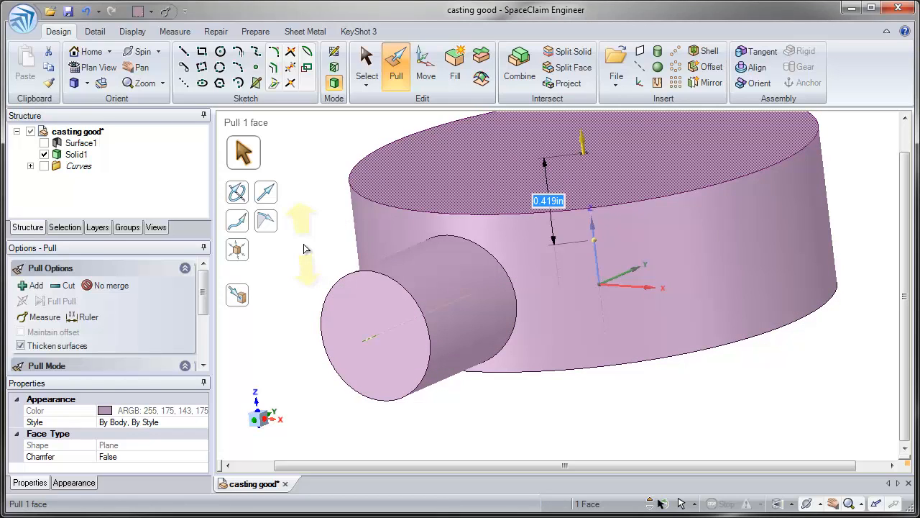
key("BackSpace")
type(".35")
key("Return")
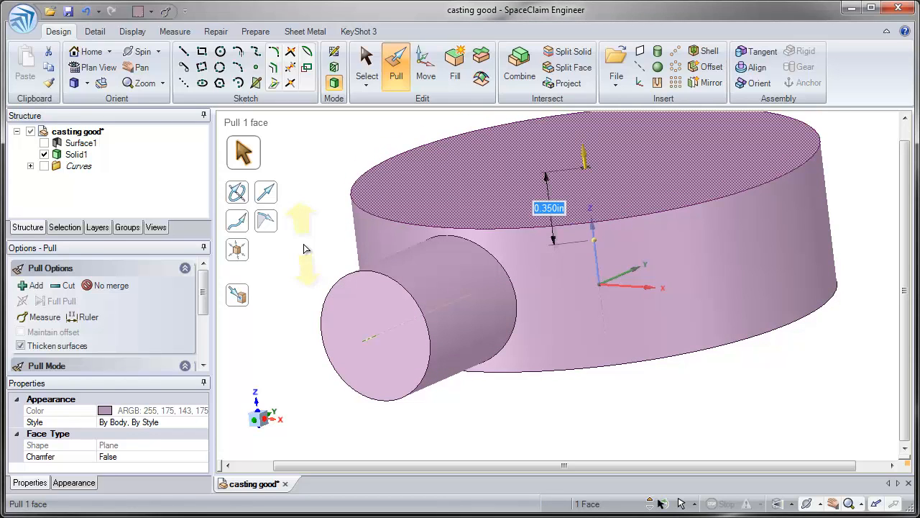
Set the large disc's lower face 0.35 in from the side cylinder's axis using a Pull ruler dimension
left_click(310, 251)
middle_click_drag(508, 355, 573, 336)
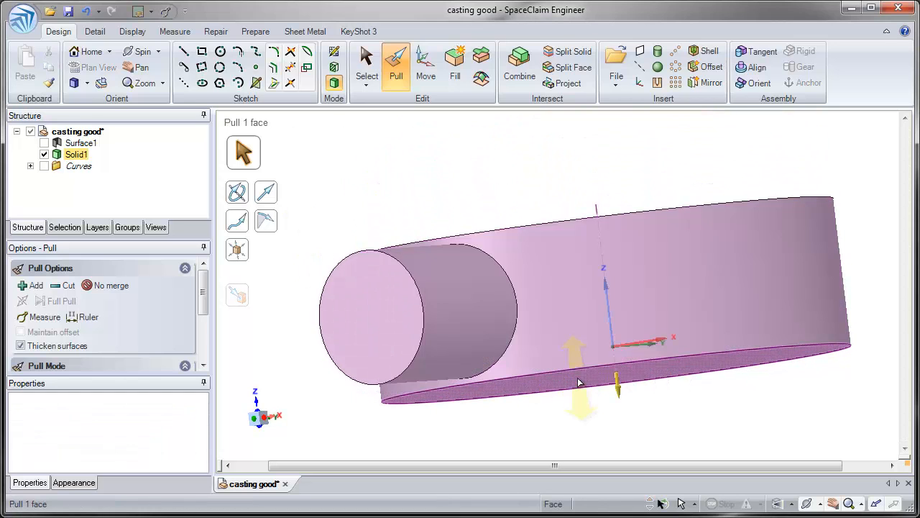
left_click(579, 382)
triple_click(579, 382)
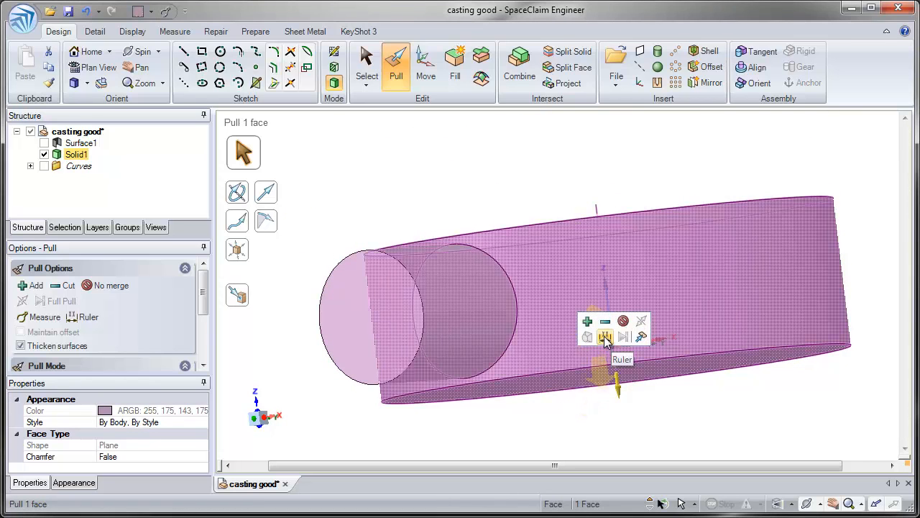
left_click(606, 338)
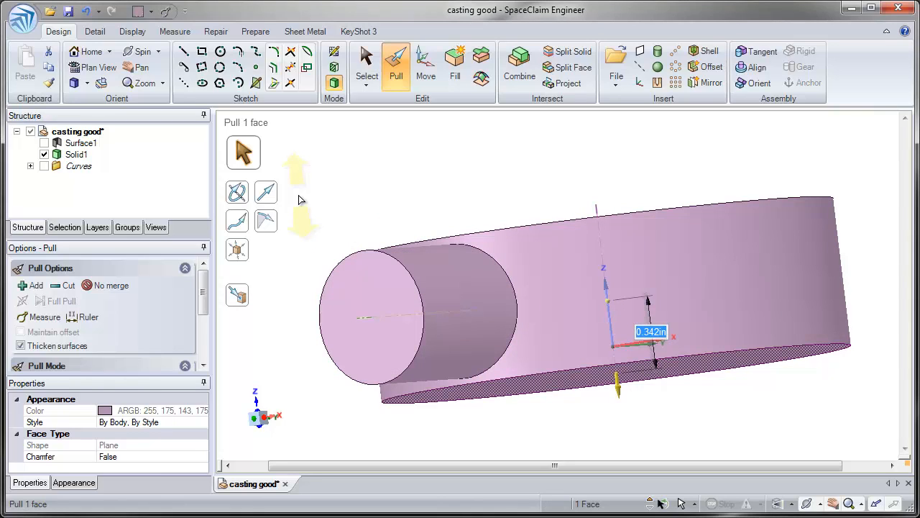
key("BackSpace")
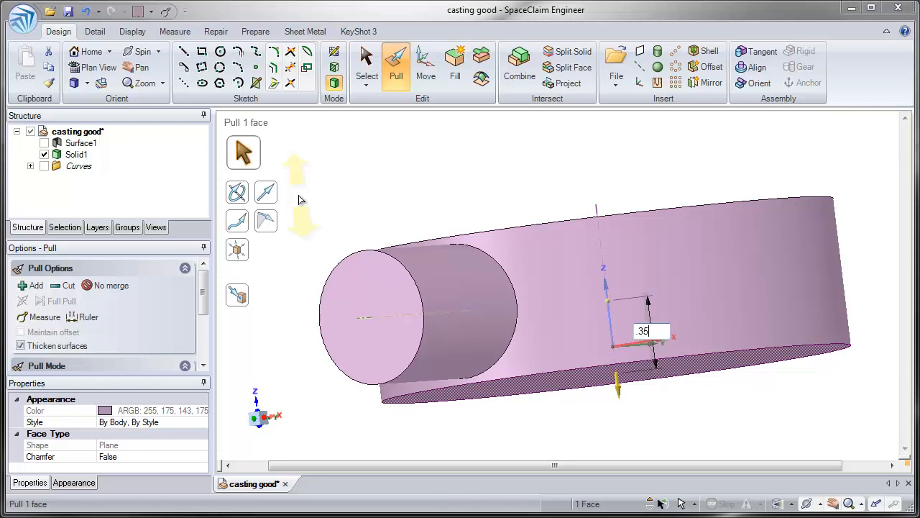
key("Return")
left_click(406, 223)
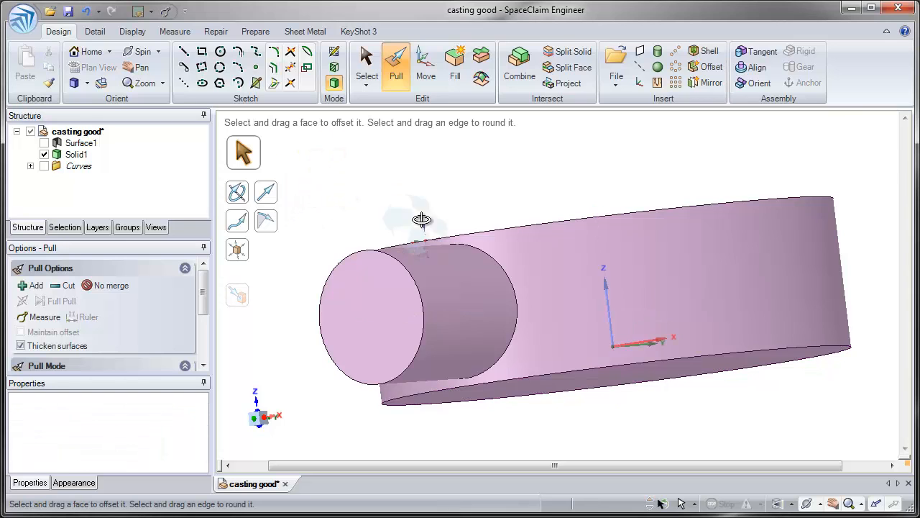
Round the upper and lower circular edges of the large disc with a 0.125 in radius
middle_click_drag(422, 219, 399, 248)
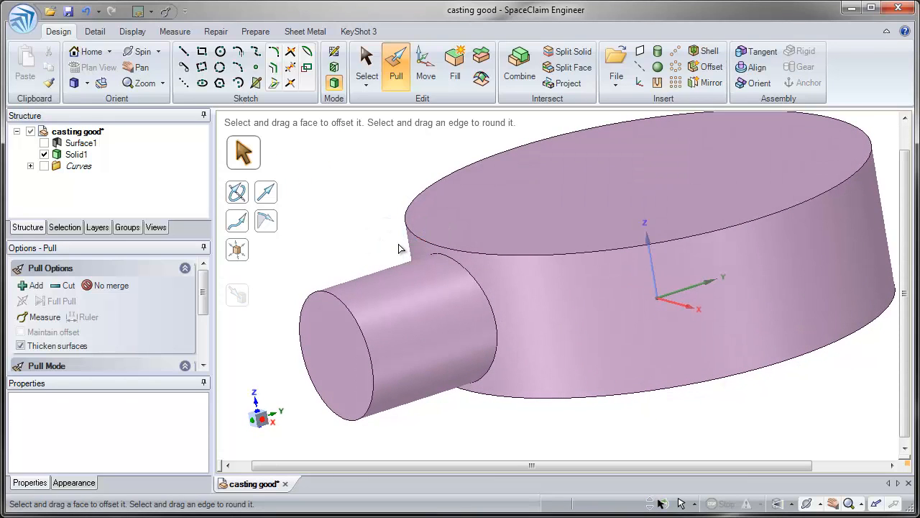
left_click(407, 236)
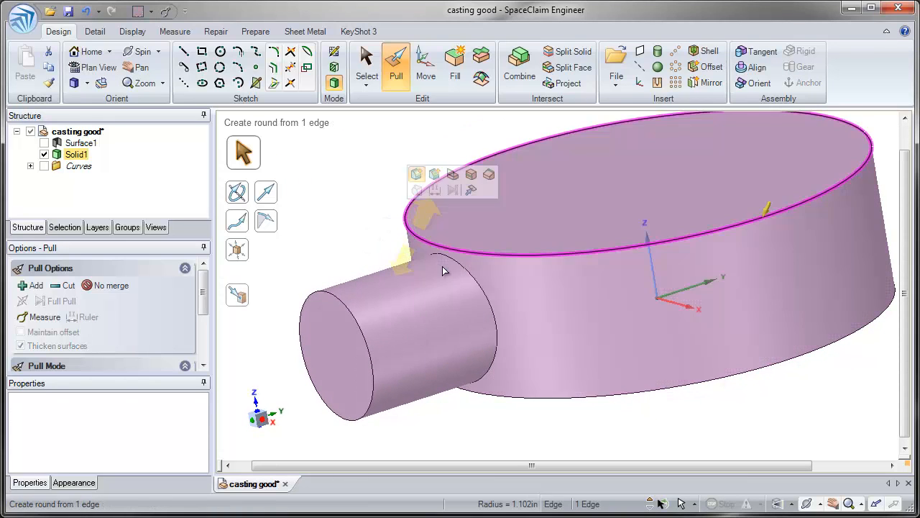
left_click(543, 402, "ctrl")
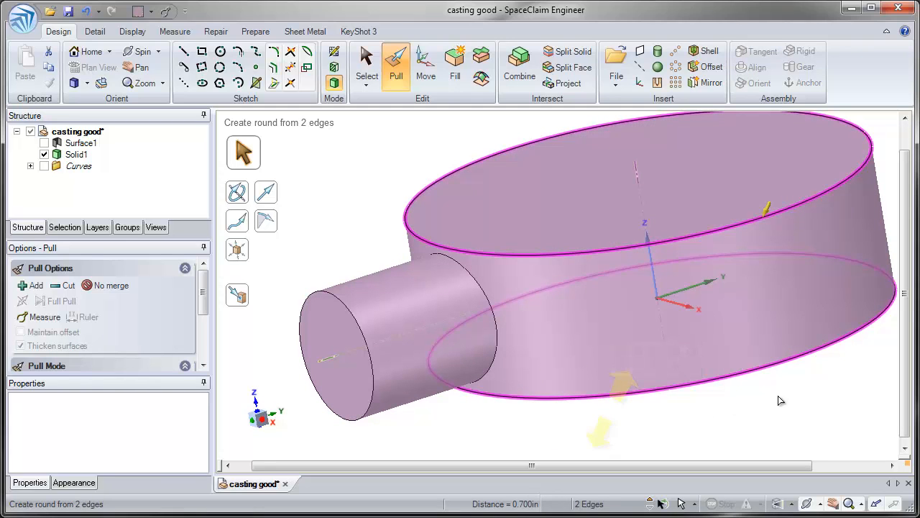
left_click_drag(803, 390, 721, 399)
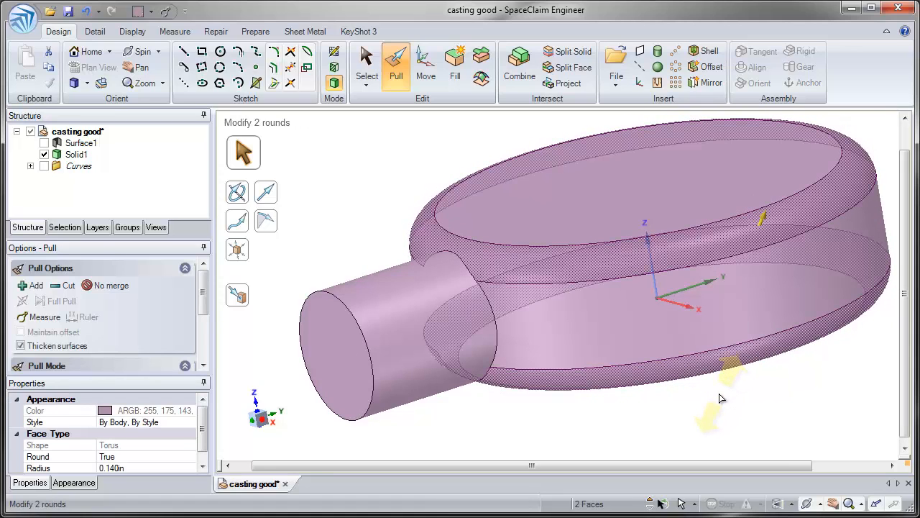
type(".12")
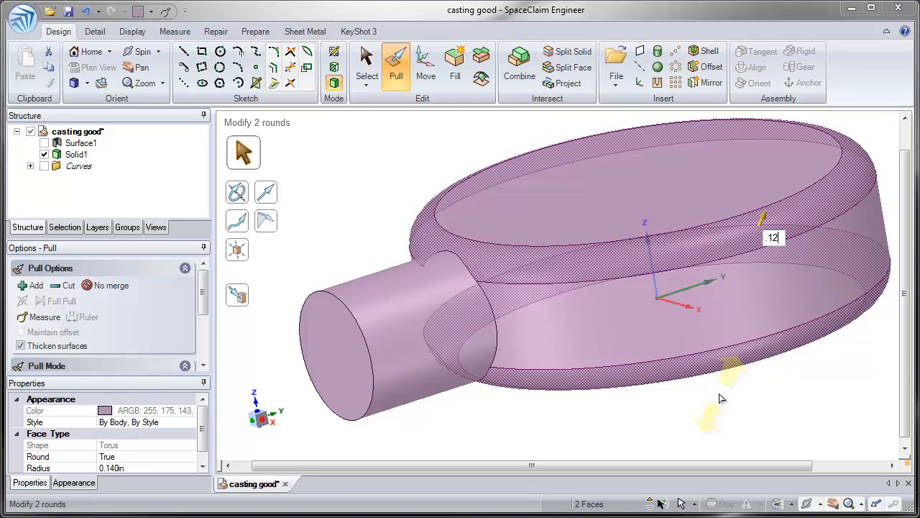
type("5")
key("Return")
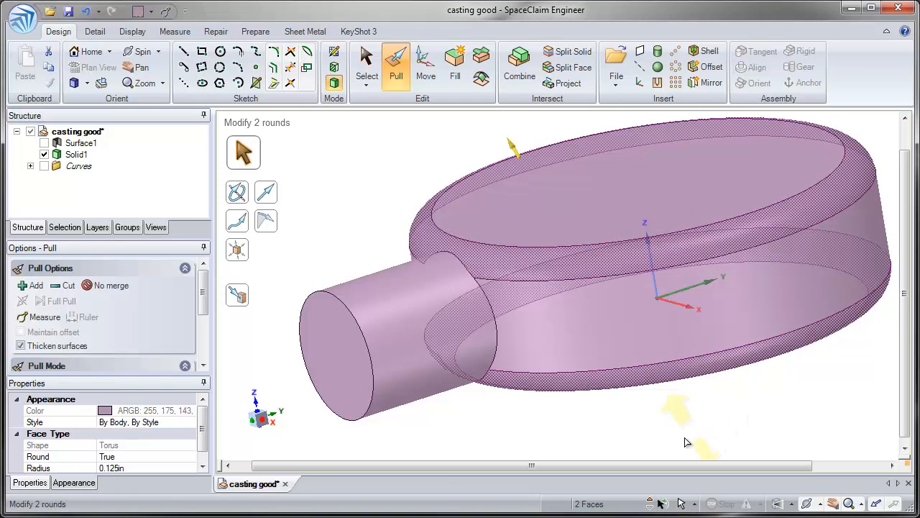
left_click(685, 442)
Round the complete edge loop where the side cylinder meets the large disc
left_click(499, 329)
double_click(500, 331)
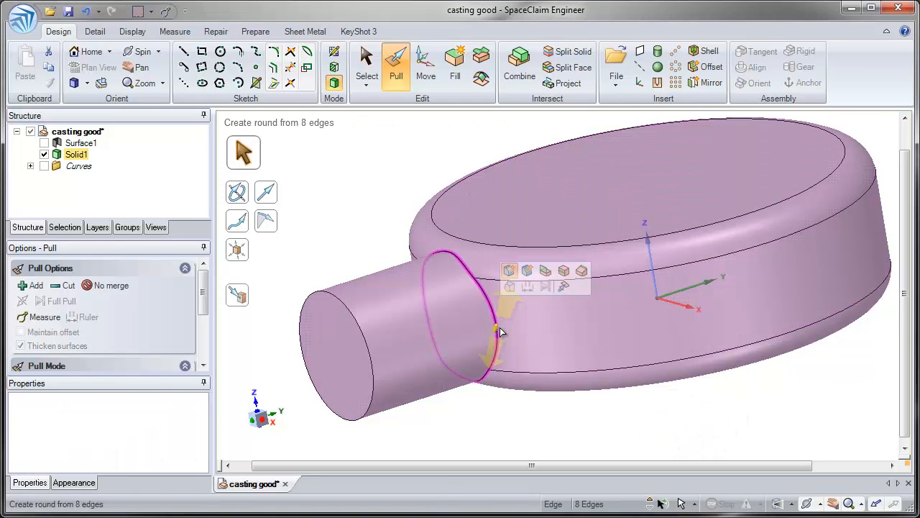
middle_click_drag(501, 330, 501, 359)
left_click_drag(497, 371, 468, 430)
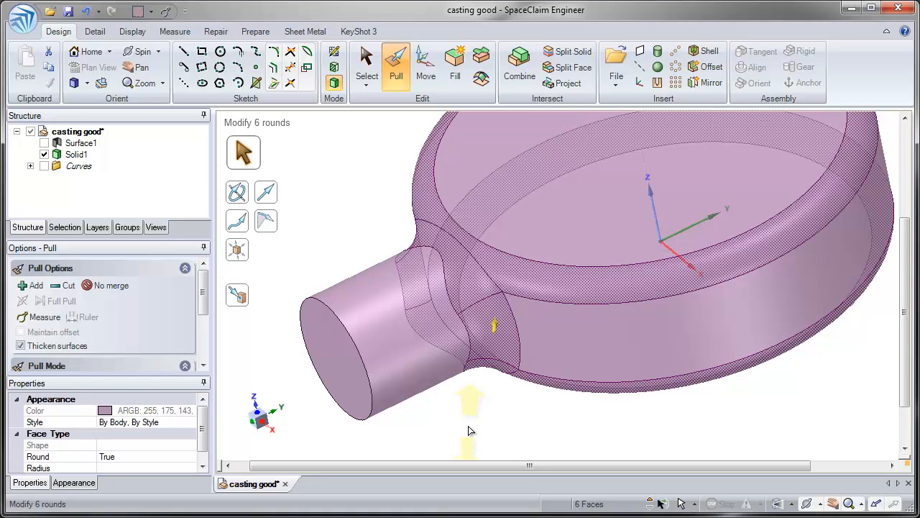
left_click(538, 406)
Hide Solid1 and show the Curves folder
scroll(533, 392, "down", 3)
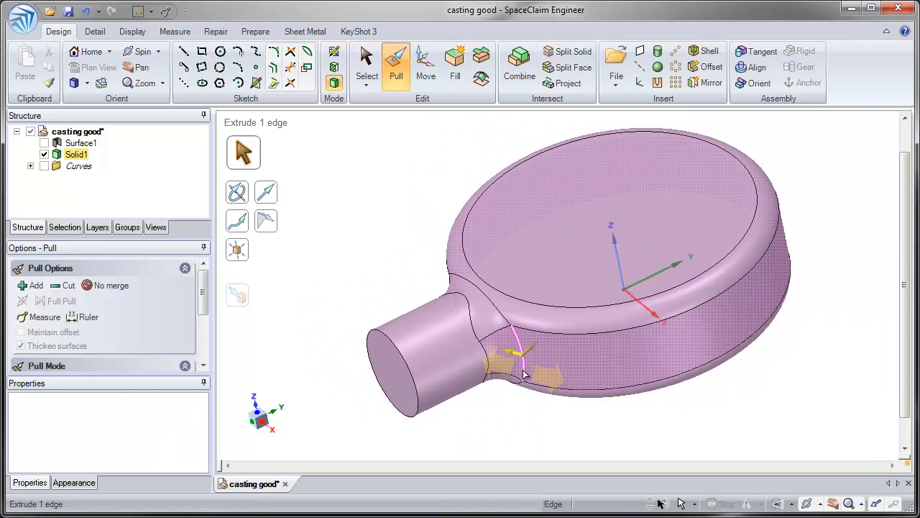
left_click(43, 154)
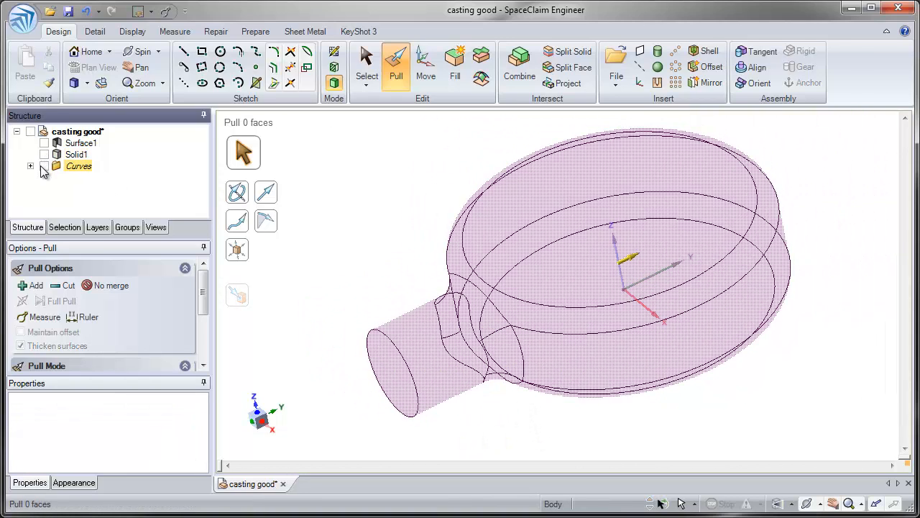
left_click(44, 166)
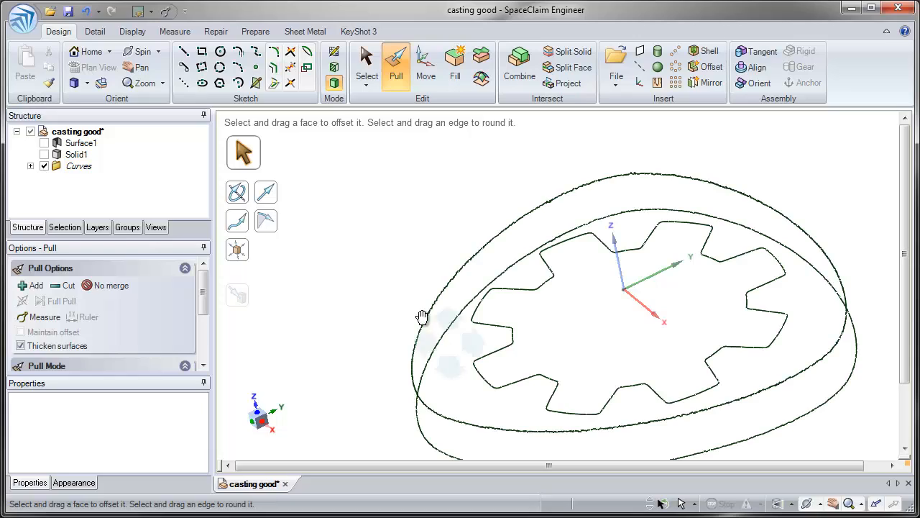
Examine the jagged section curves up close from several angles, and select all of them to check how many there are
middle_click_drag(421, 319, 444, 257)
scroll(492, 281, "up", 5)
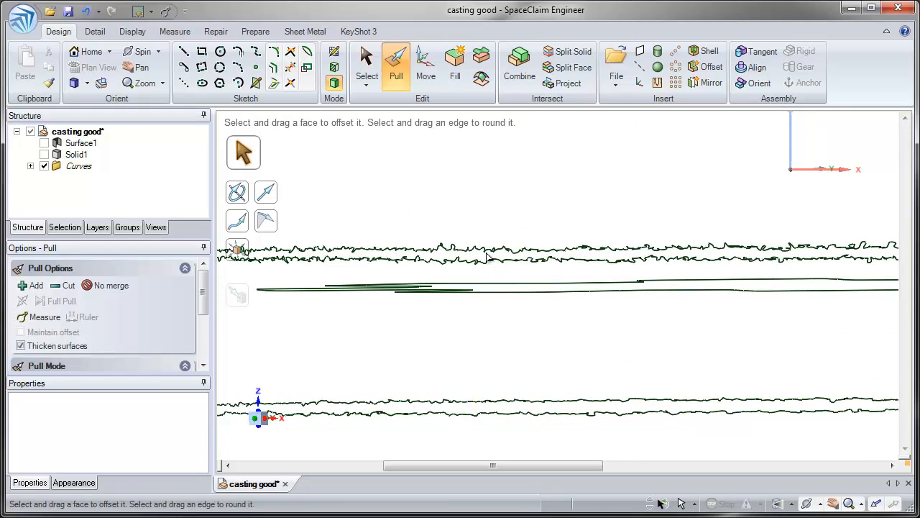
scroll(489, 331, "up", 3)
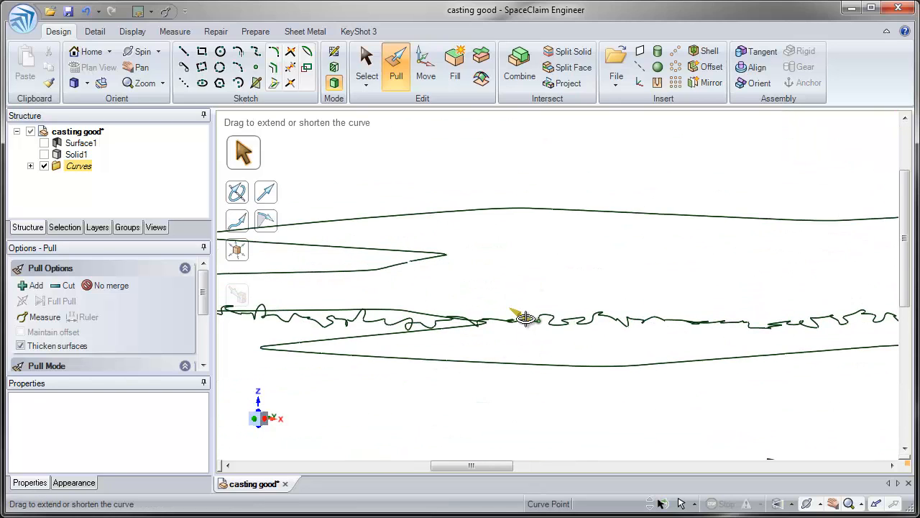
middle_click_drag(519, 314, 521, 331)
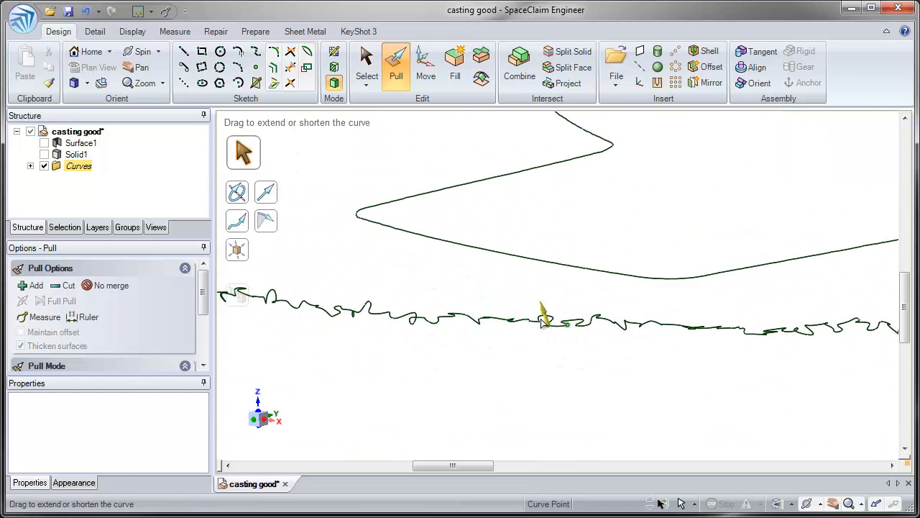
middle_click_drag(520, 375, 463, 167)
left_click(366, 65)
scroll(360, 245, "down", 2)
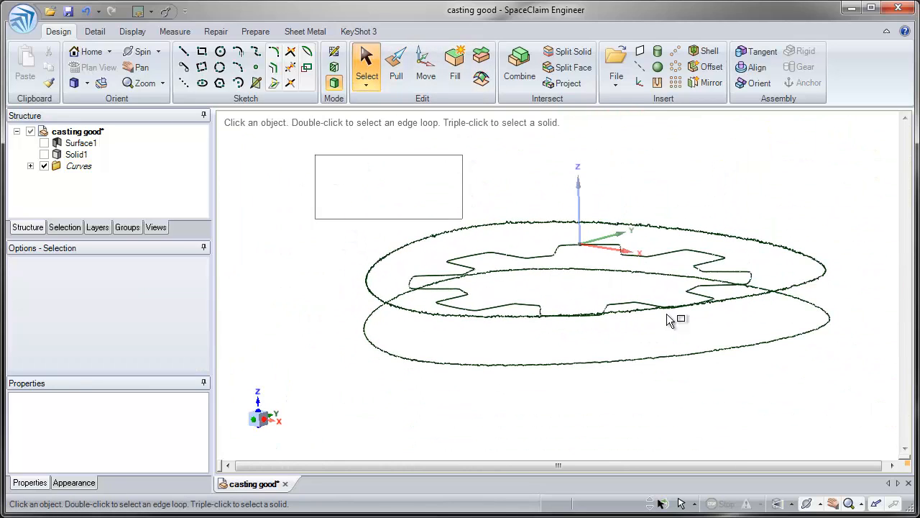
left_click_drag(666, 314, 850, 415)
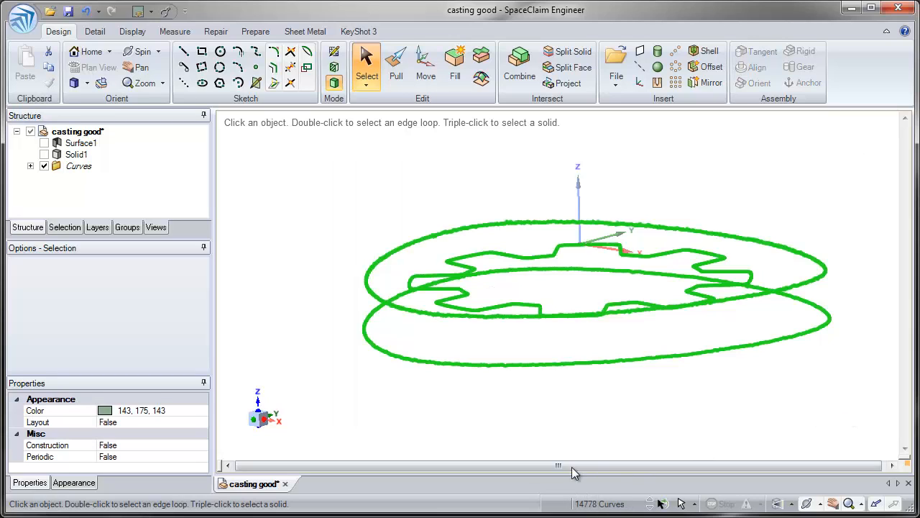
left_click(532, 396)
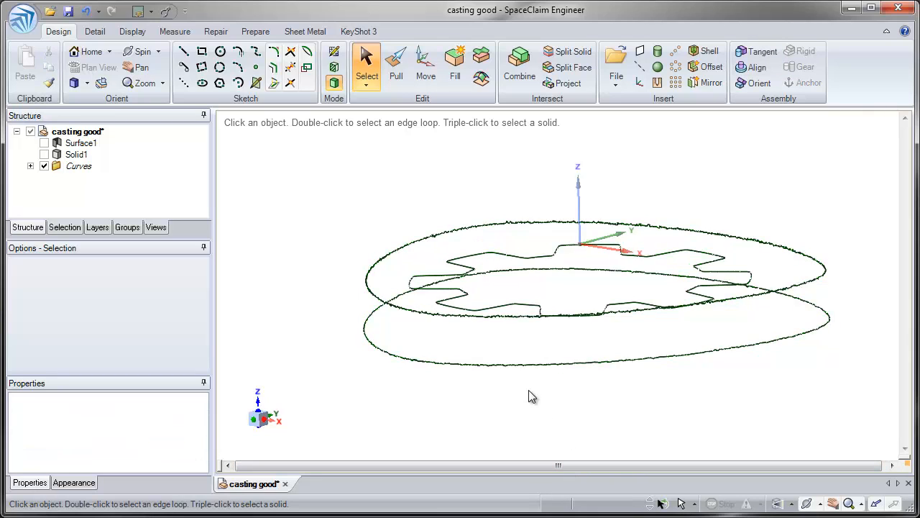
Draw a closed 3D spline around the lower outer section curve, snapping its points to the curve's endpoints
mouse_move(414, 291)
middle_mouse_down("shift")
mouse_move(417, 327)
mouse_move(367, 313)
mouse_move(368, 353)
mouse_move(372, 339)
mouse_move(360, 350)
mouse_move(379, 310)
middle_mouse_up("shift")
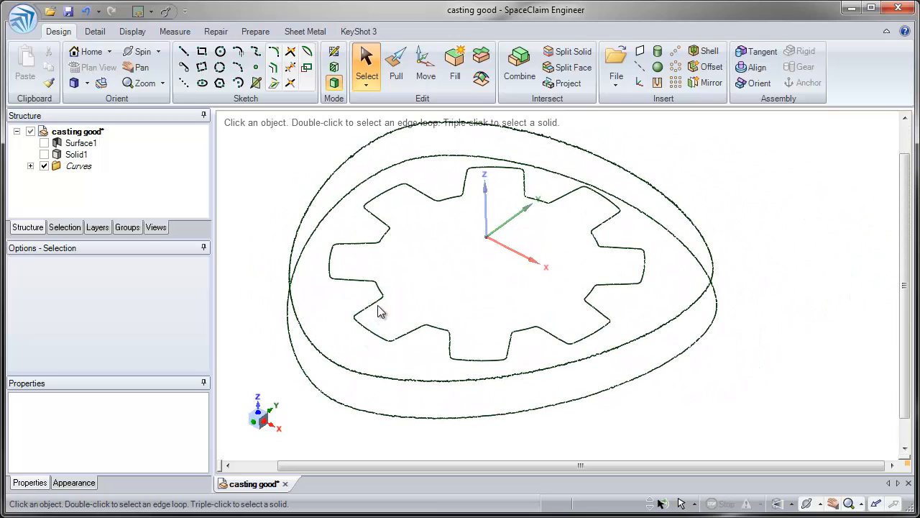
left_click(256, 52)
left_click(334, 85)
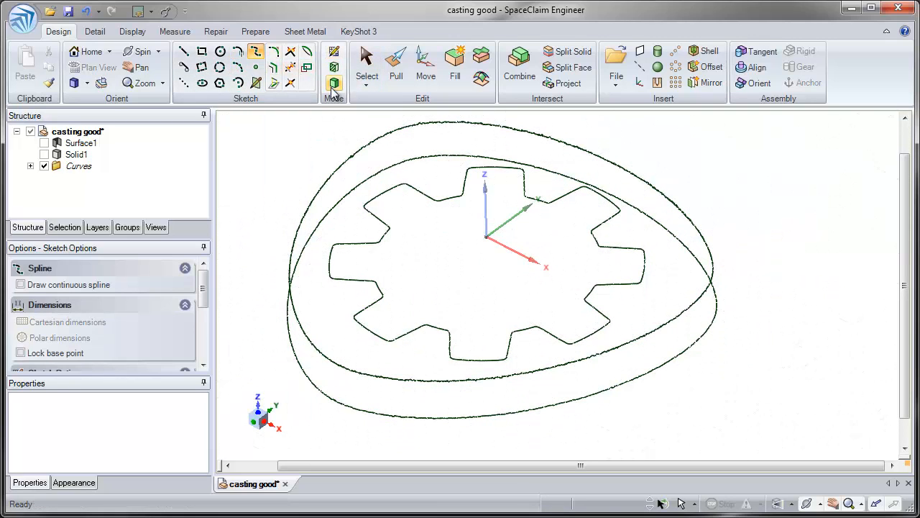
left_click(483, 417)
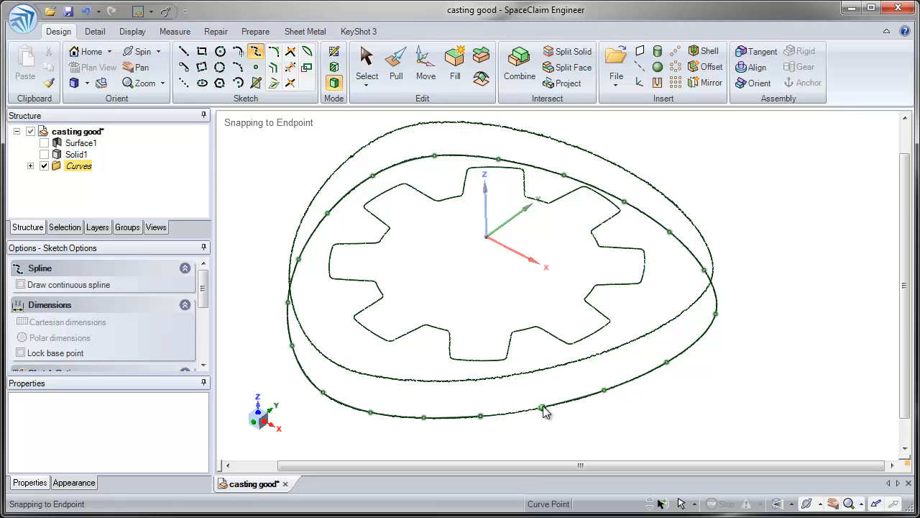
scroll(477, 417, "up", 5)
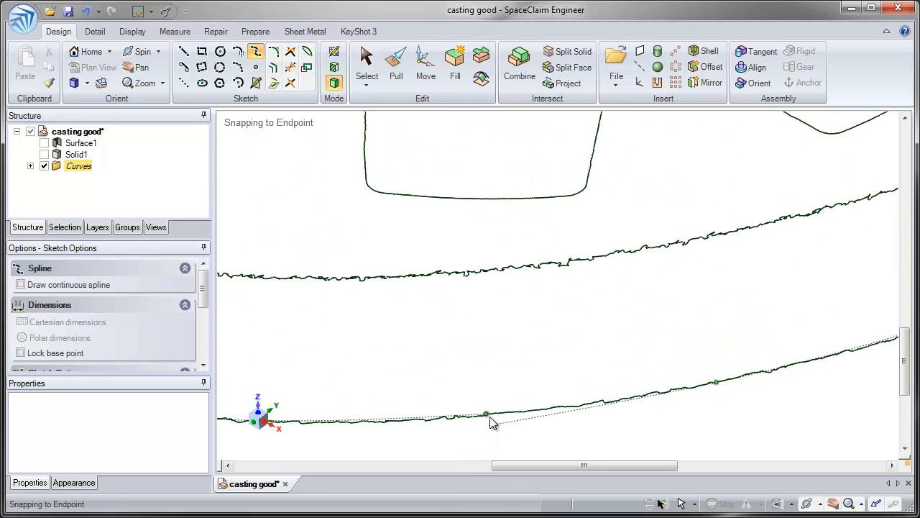
scroll(487, 421, "up", 3)
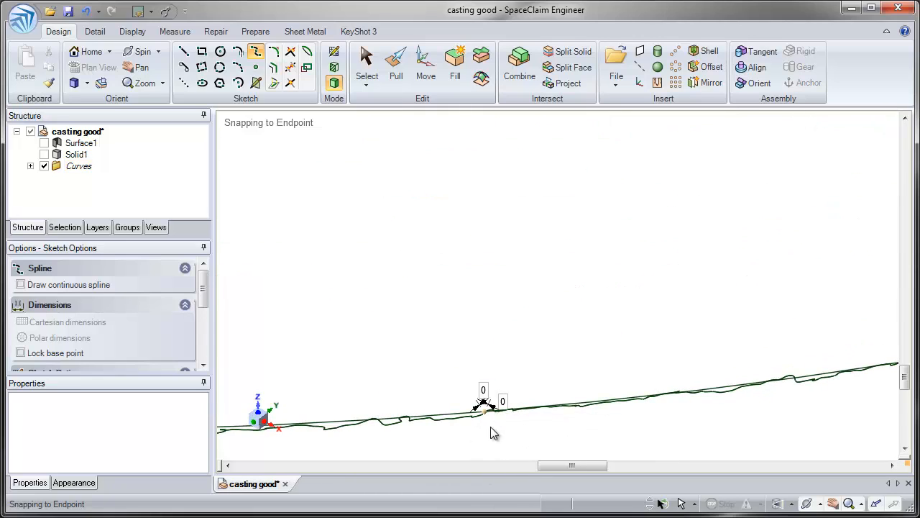
key("Escape")
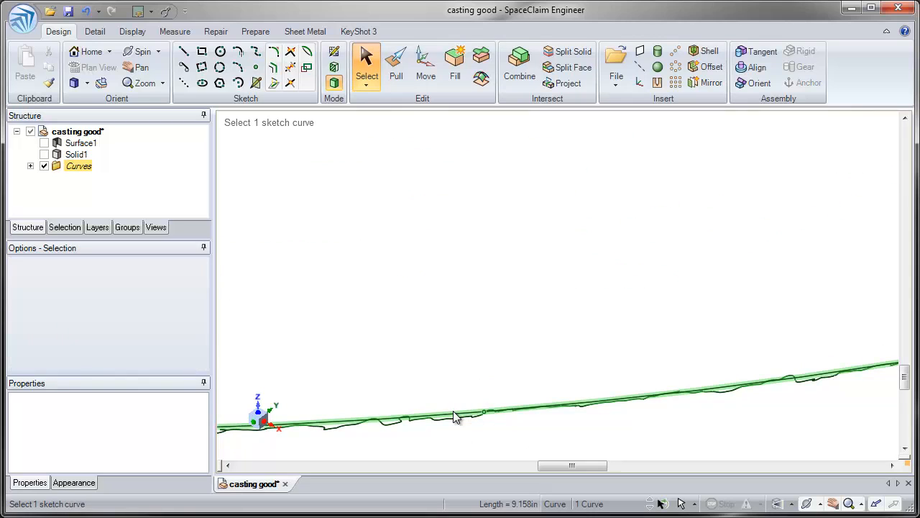
Delete the jagged segments of the lower outer section curve, keeping the traced spline out of the selection
left_click(455, 418)
middle_click_drag(460, 419, 503, 250)
left_click(238, 261)
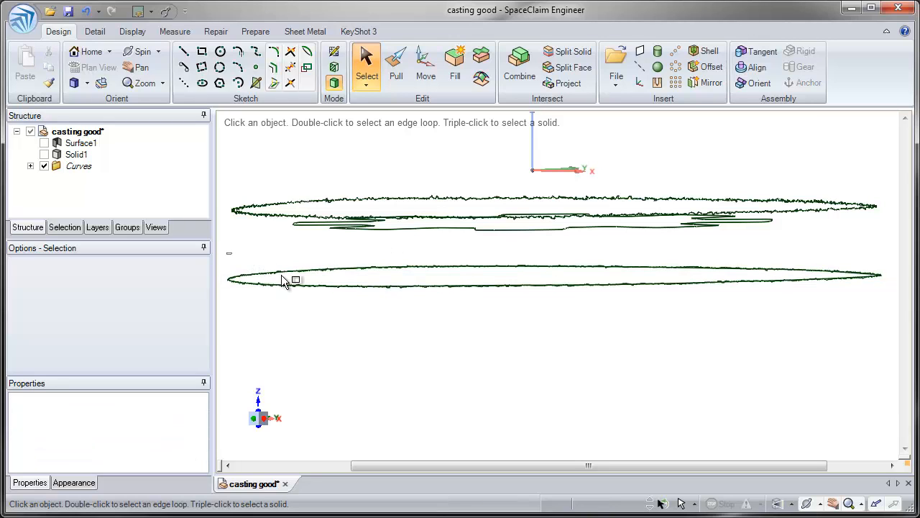
left_click_drag(378, 305, 894, 375)
middle_click_drag(608, 286, 583, 403)
scroll(580, 269, "up", 5)
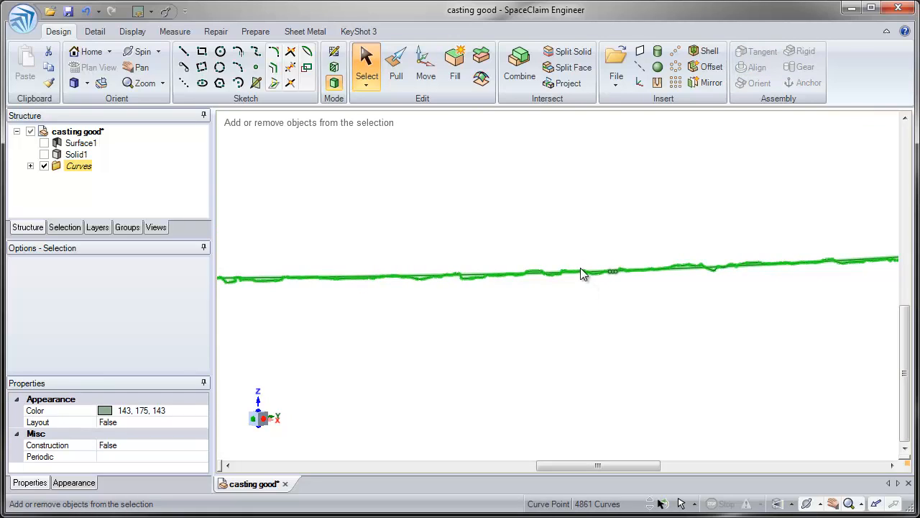
left_click(362, 279, "ctrl")
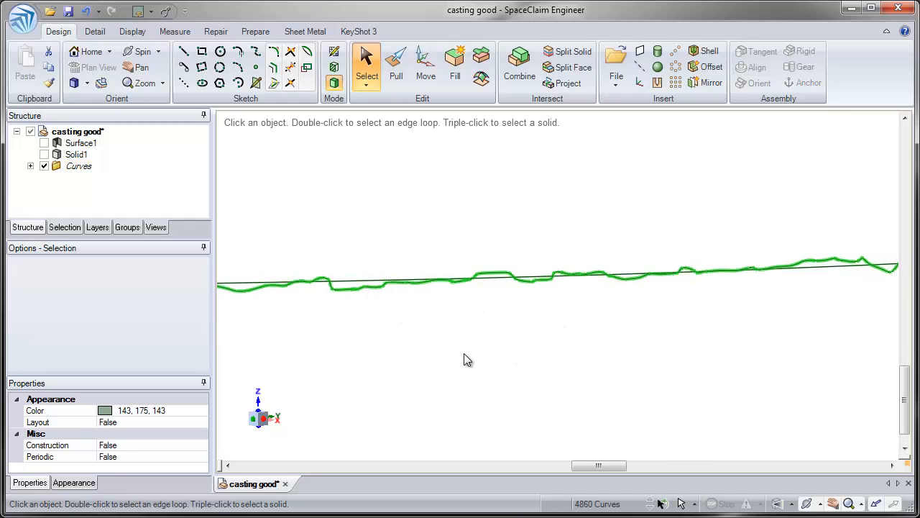
scroll(461, 319, "up", 1)
scroll(461, 319, "down", 3)
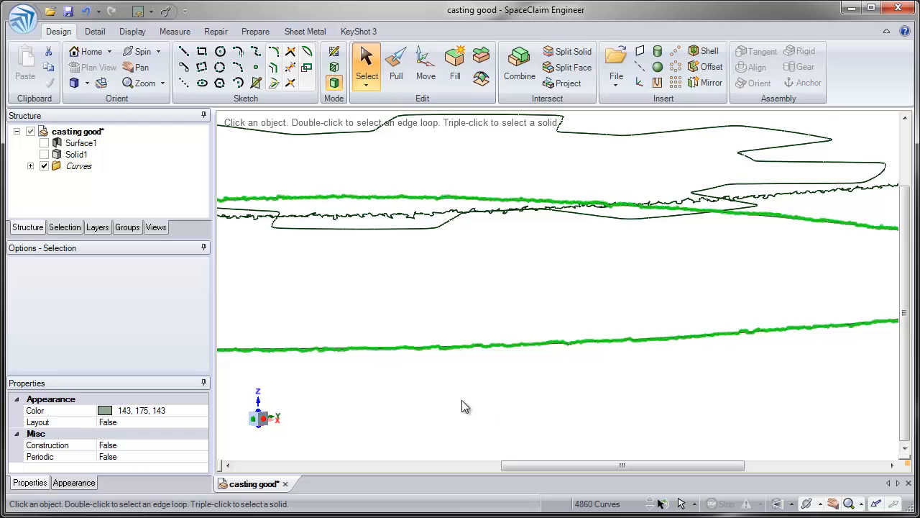
key("Delete")
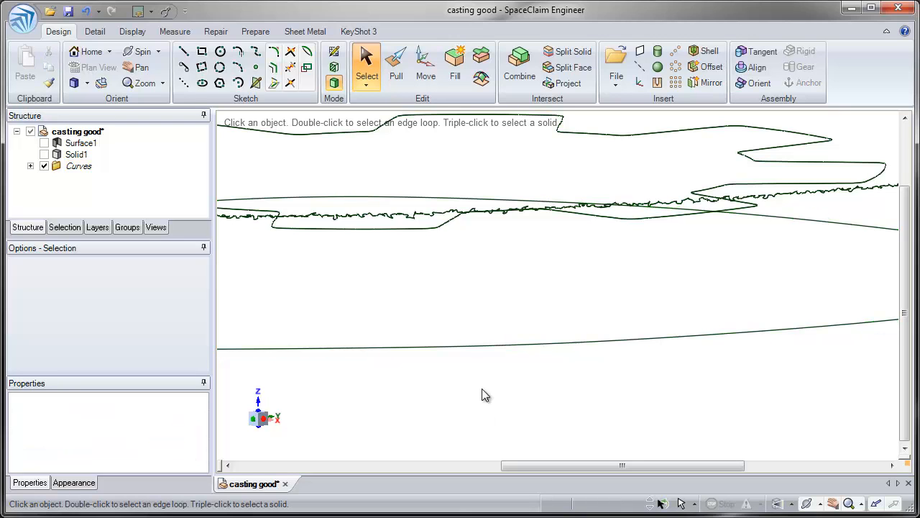
Fill the closed spline loop to create a surface
middle_click_drag(517, 368, 500, 255, "ctrl")
left_click(496, 356)
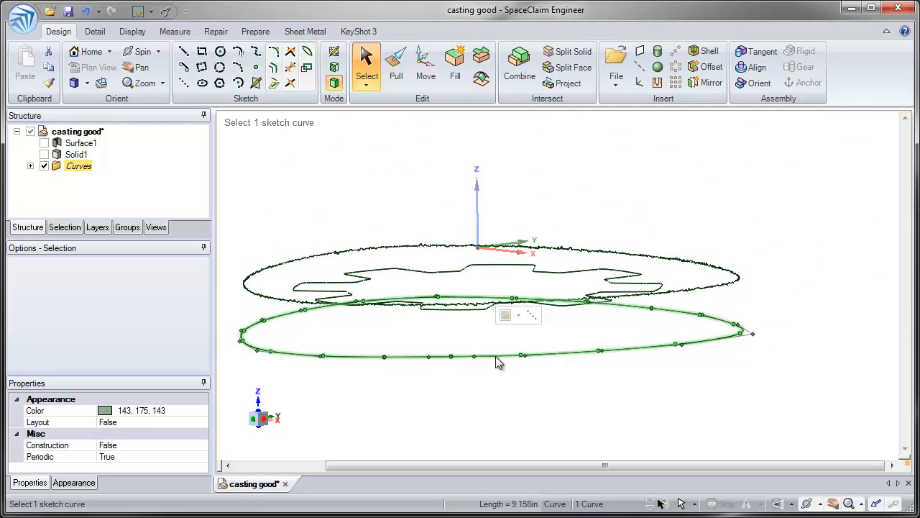
middle_click_drag(495, 357, 475, 359)
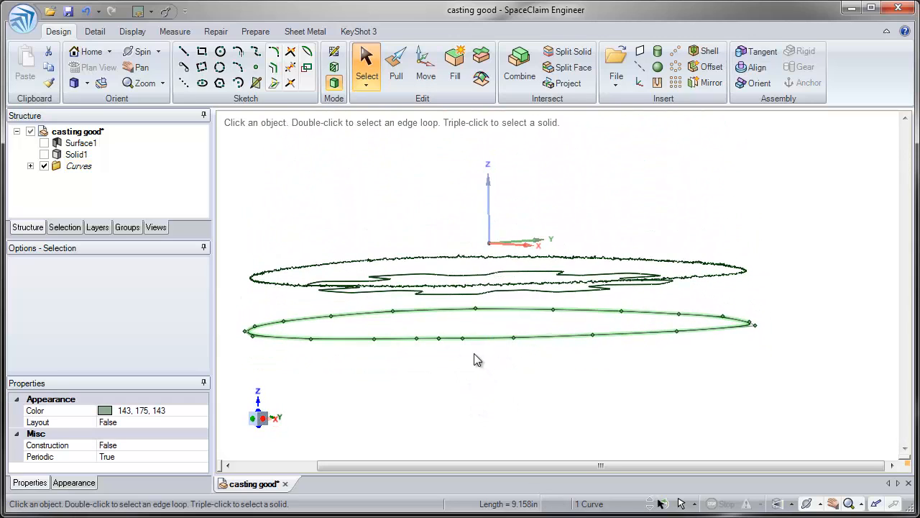
left_click(454, 76)
left_click(406, 333)
Pull the filled face upward into a solid, using the upper outer section curve as the up-to reference
left_click(395, 66)
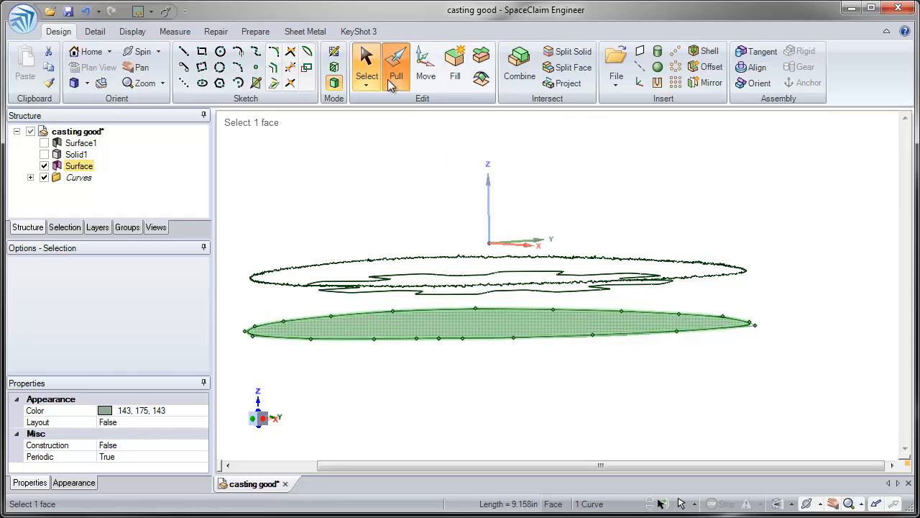
left_click(410, 328)
left_click_drag(410, 318, 396, 300)
left_click(397, 300)
left_click(459, 256)
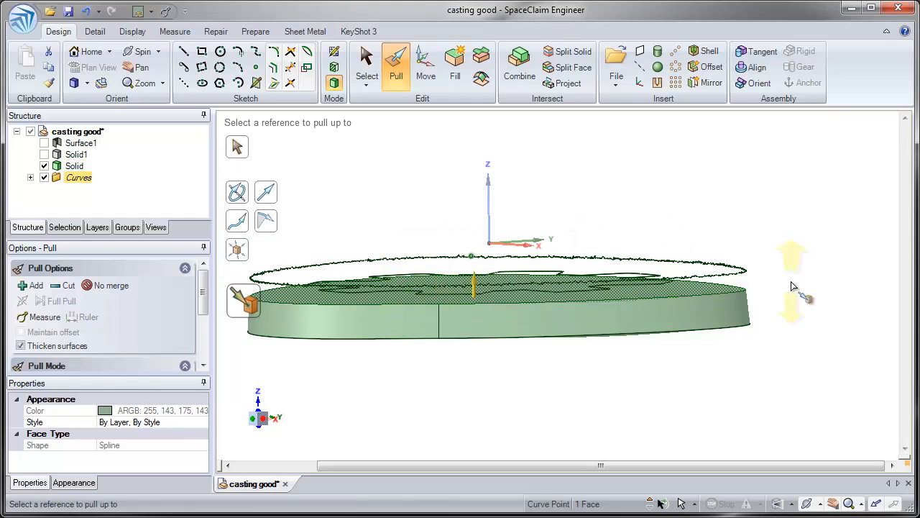
left_click(745, 271)
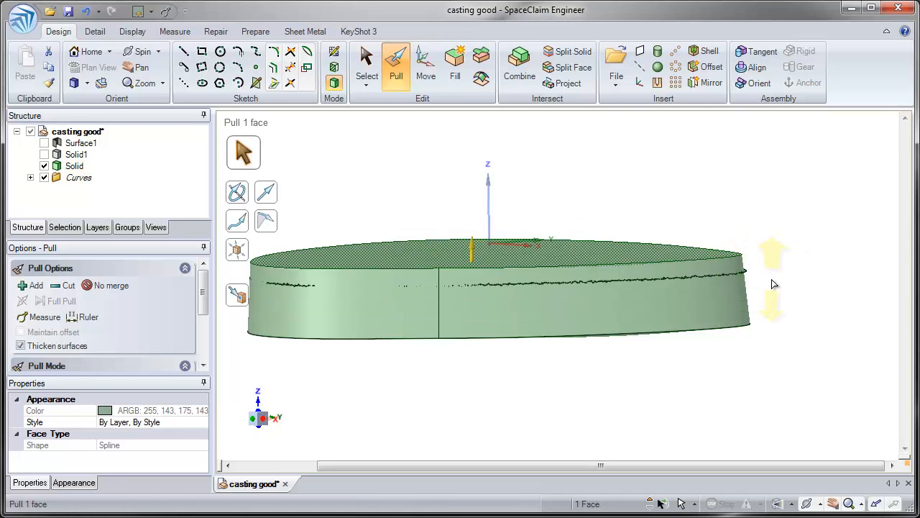
Pull the solid's upper face down about 0.1 in to line up with the jagged upper outer section curve
mouse_move(740, 258)
middle_mouse_down()
mouse_move(735, 249)
mouse_move(735, 259)
middle_mouse_up()
left_click_drag(692, 264, 686, 271)
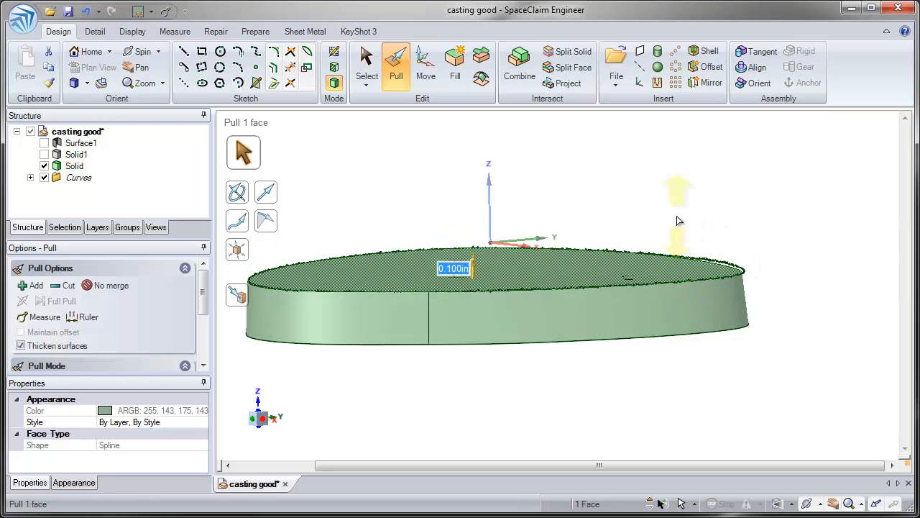
left_click(666, 224)
middle_click_drag(633, 227, 624, 253)
left_click(574, 286)
middle_click_drag(573, 294, 574, 245)
Hide the new solid and inspect the toothed inner section curve beside the jagged outer one
left_click(81, 167)
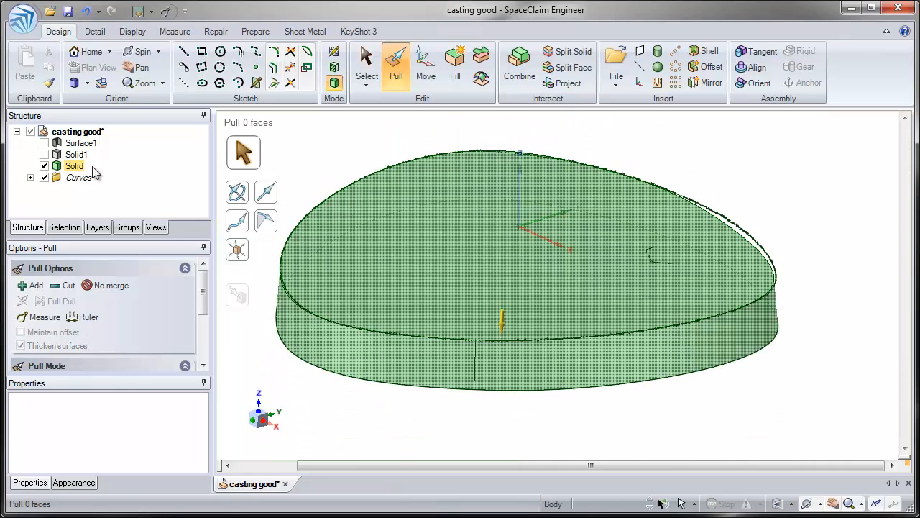
left_click(44, 166)
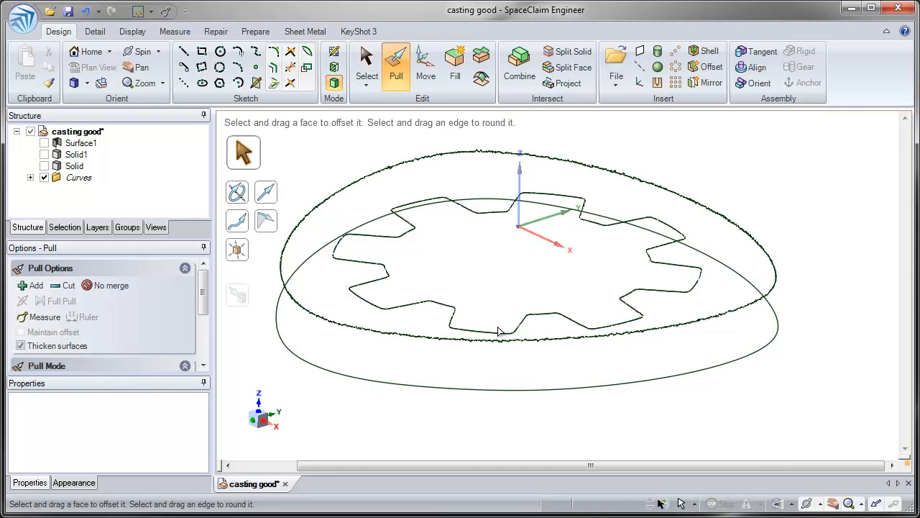
mouse_move(498, 331)
middle_mouse_down()
mouse_move(476, 316)
mouse_move(473, 333)
middle_mouse_up()
scroll(476, 346, "up", 5)
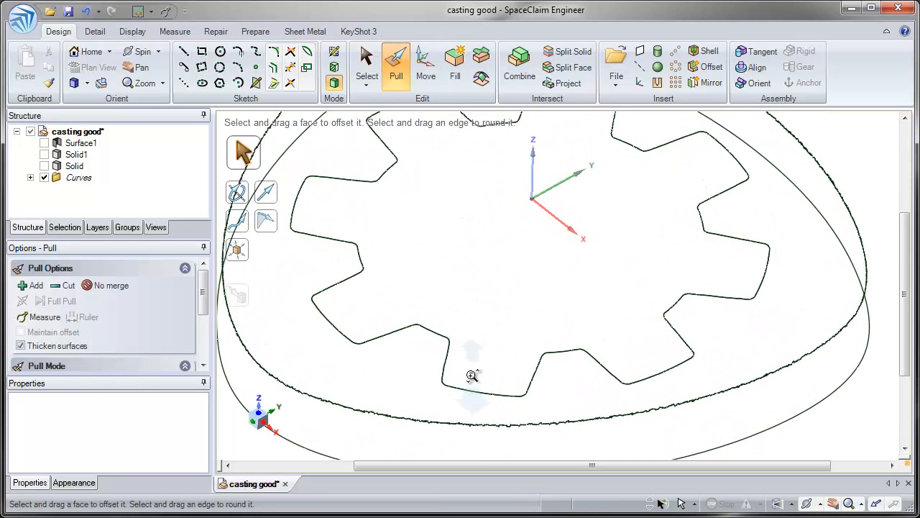
scroll(460, 346, "up", 3)
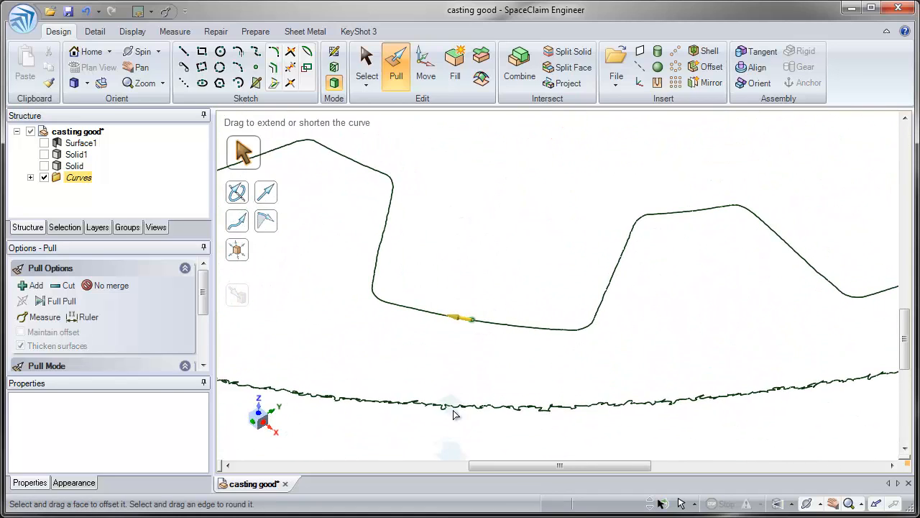
mouse_move(460, 347)
middle_mouse_down()
mouse_move(489, 319)
mouse_move(488, 300)
middle_mouse_up()
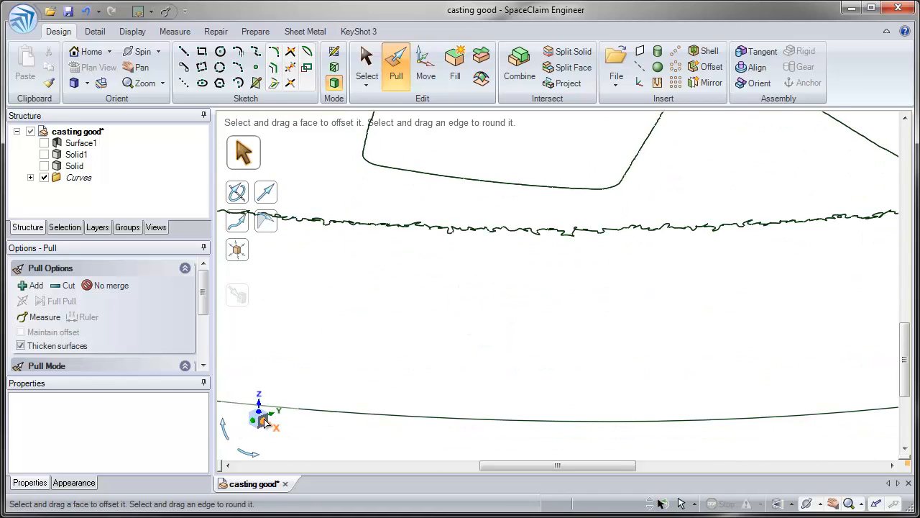
Delete all segments of the jagged upper outer section curve in an edge-on view, leaving the toothed curve and the spline
left_click(253, 424)
middle_click_drag(396, 347, 426, 264, "ctrl")
mouse_move(528, 217)
middle_mouse_down("ctrl")
mouse_move(498, 329)
mouse_move(489, 294)
mouse_move(450, 447)
mouse_move(479, 285)
mouse_move(460, 266)
mouse_move(452, 138)
mouse_move(434, 102)
middle_mouse_up("ctrl")
left_click(455, 282)
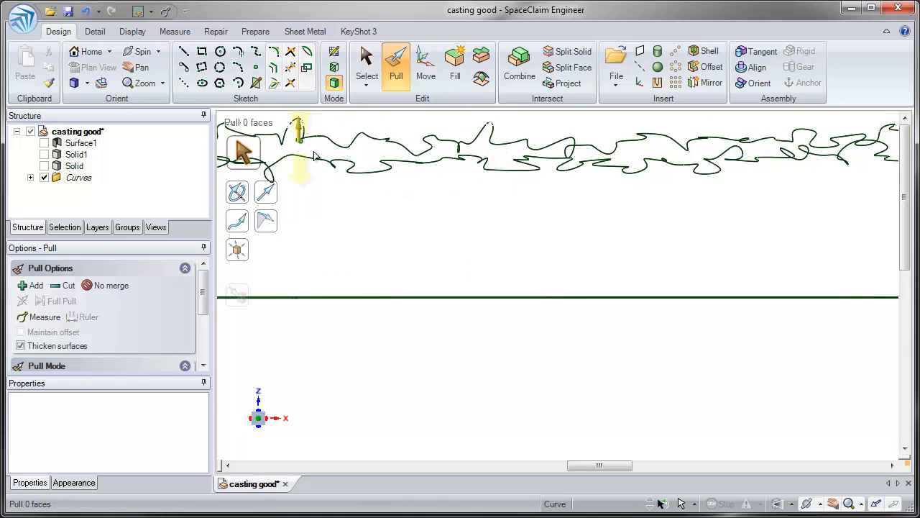
left_click(334, 164)
left_click(660, 251)
middle_click_drag(631, 272, 569, 101, "ctrl")
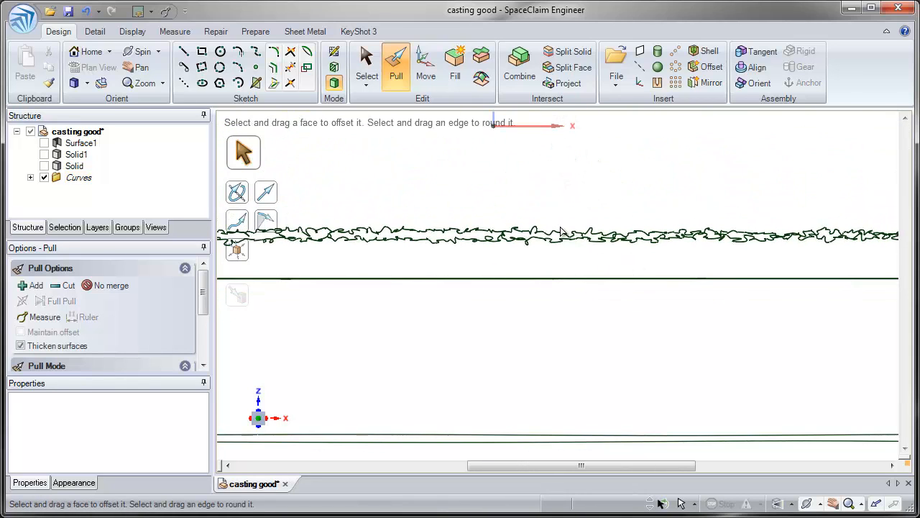
middle_click_drag(563, 232, 452, 255)
left_click(259, 420)
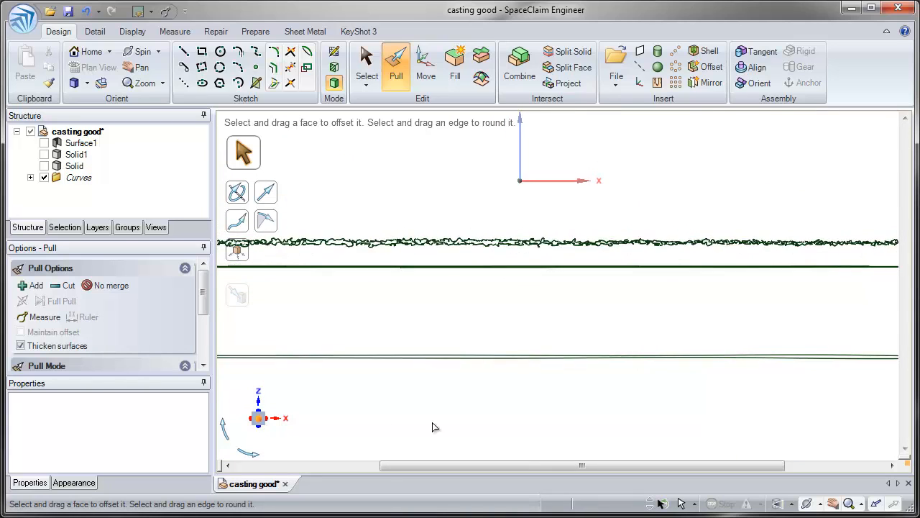
key("s")
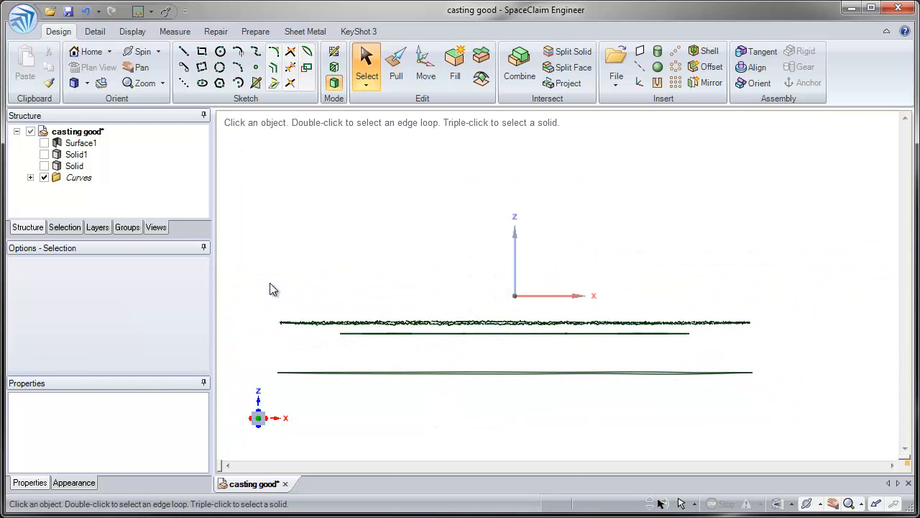
left_click_drag(269, 283, 769, 335)
key("Delete")
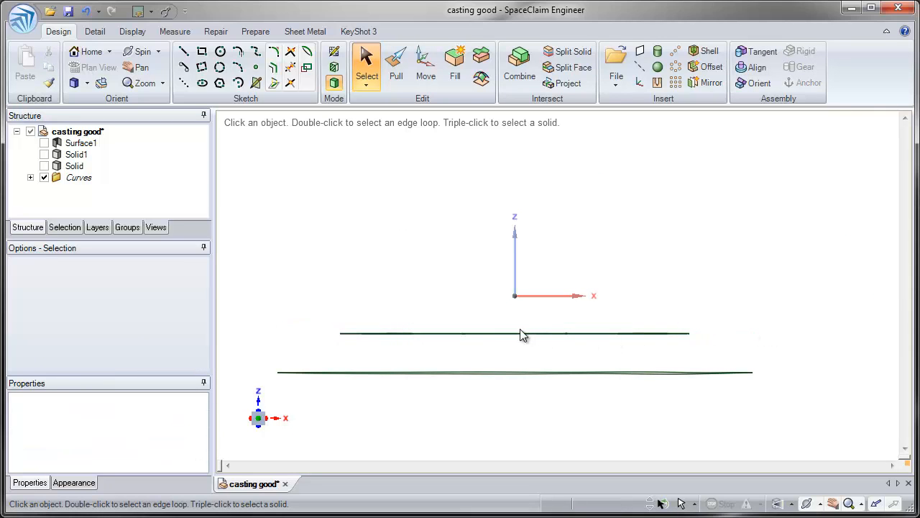
Select the small segments along one tooth's outer edge on the toothed curve and apply Fit Curves to them
middle_click_drag(522, 333, 431, 442)
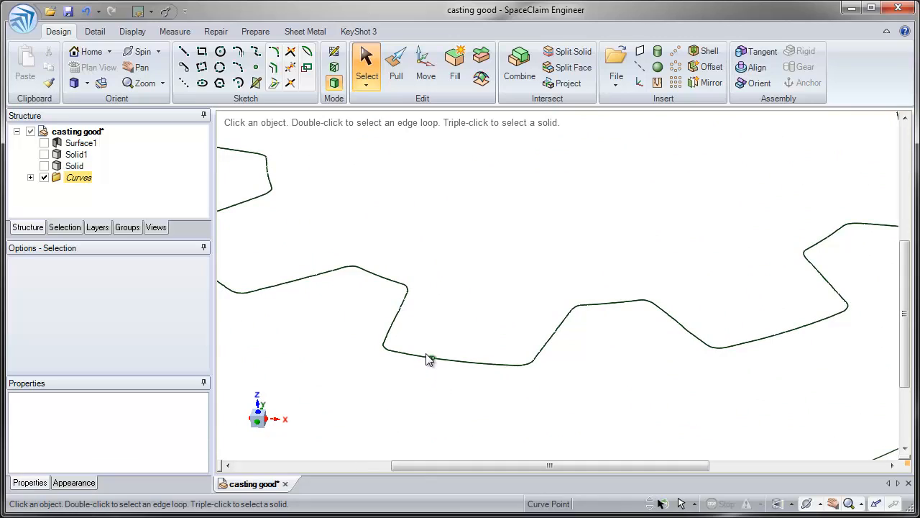
middle_click_drag(429, 360, 444, 386, "ctrl")
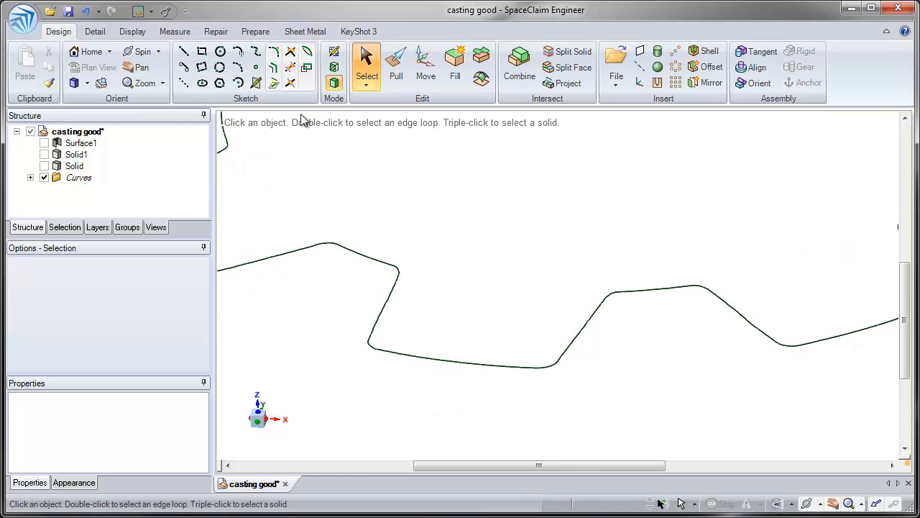
left_click(219, 33)
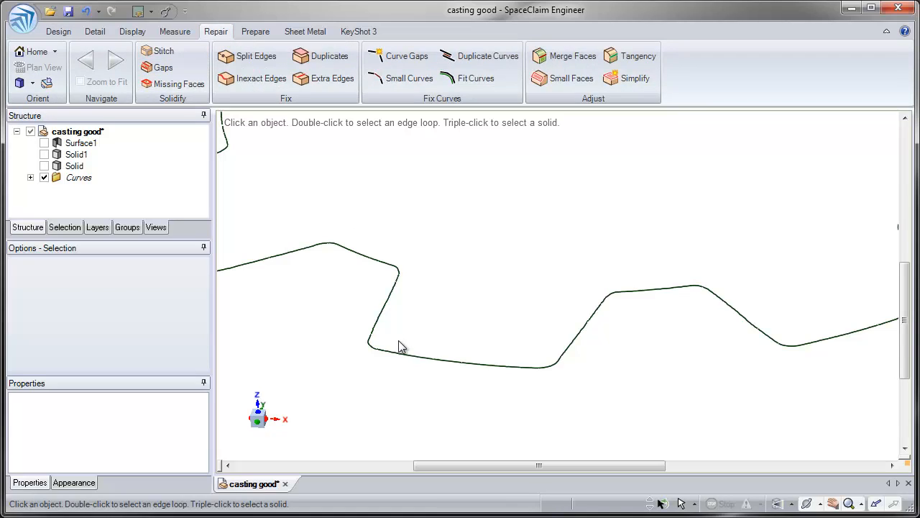
left_click_drag(533, 411, 533, 411)
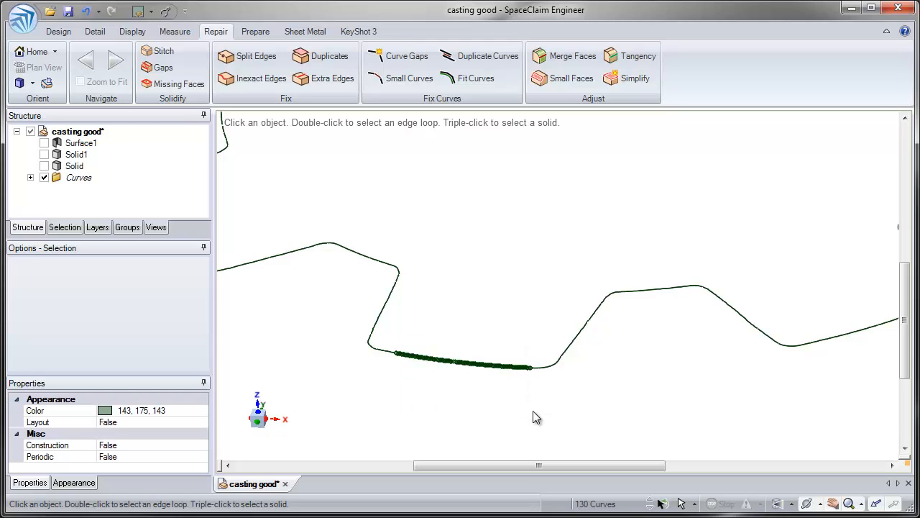
left_click(471, 81)
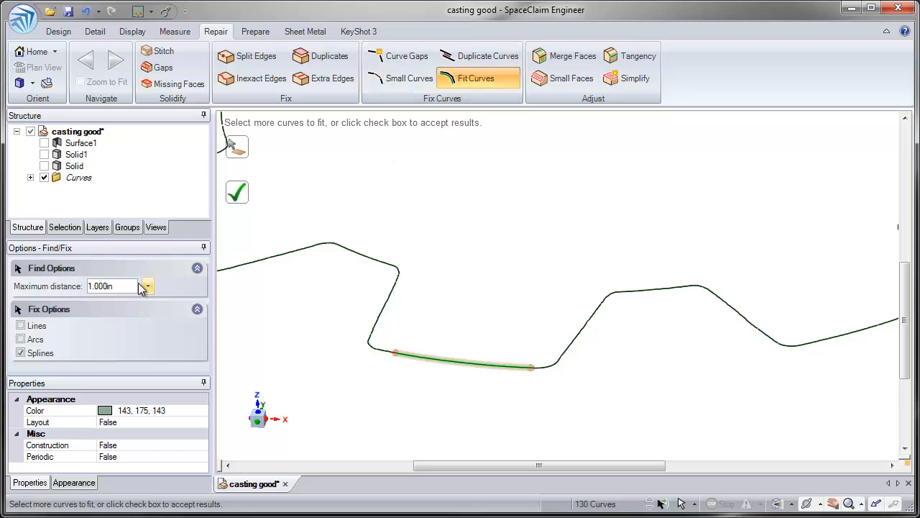
Set the fit's maximum distance to 0.001 in and fit with lines and arcs instead of splines
left_click_drag(140, 286, 76, 289)
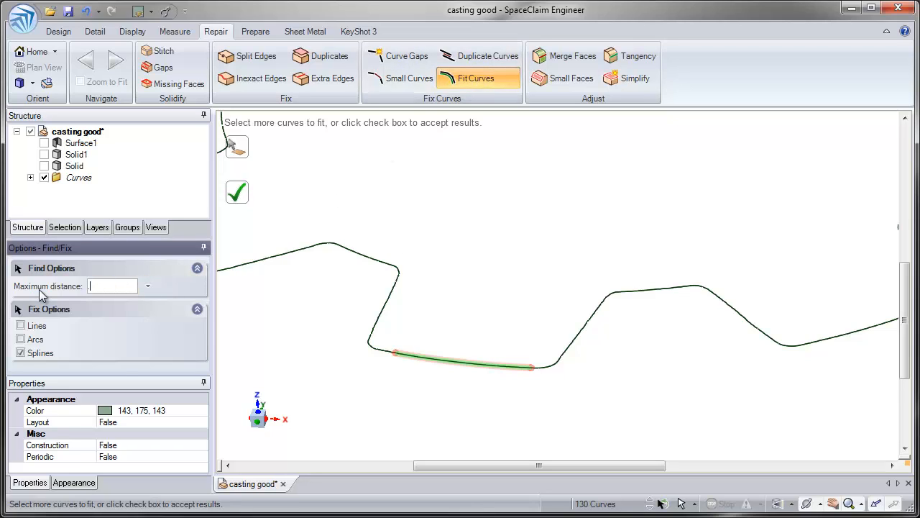
type(".001")
key("Return")
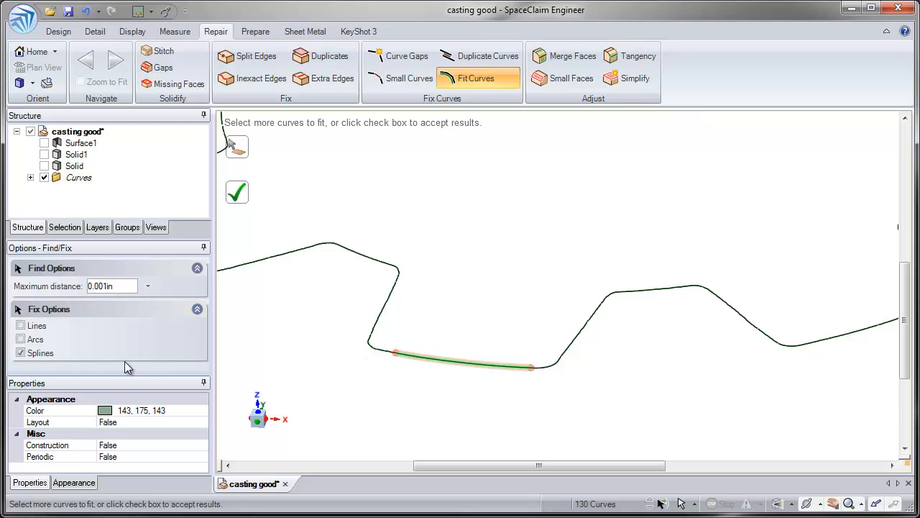
left_click(21, 327)
Set the maximum distance to 0.040 in, accept the fit to a single arc, and check the resulting curve
left_click(123, 286)
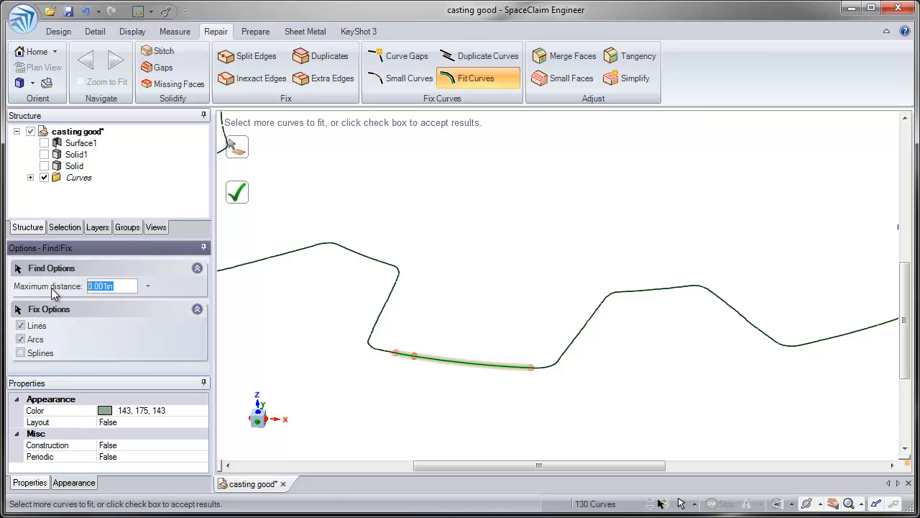
type(".04")
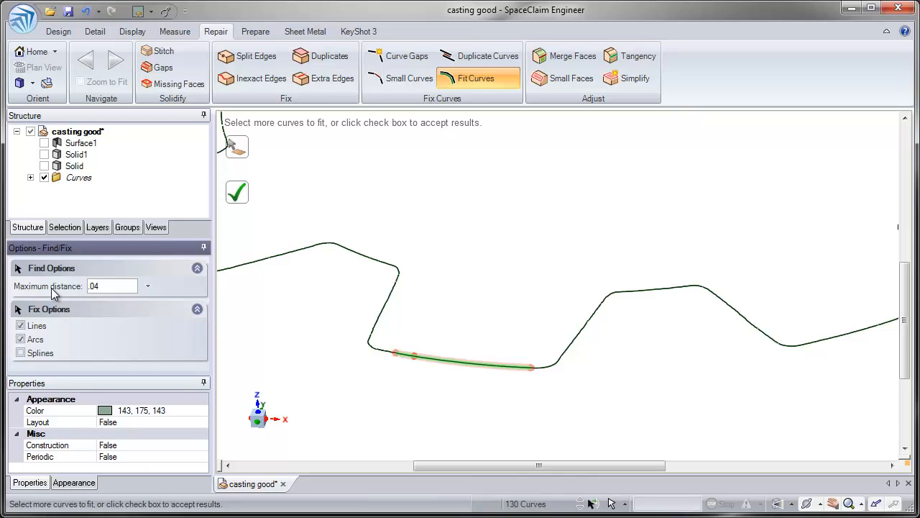
key("Return")
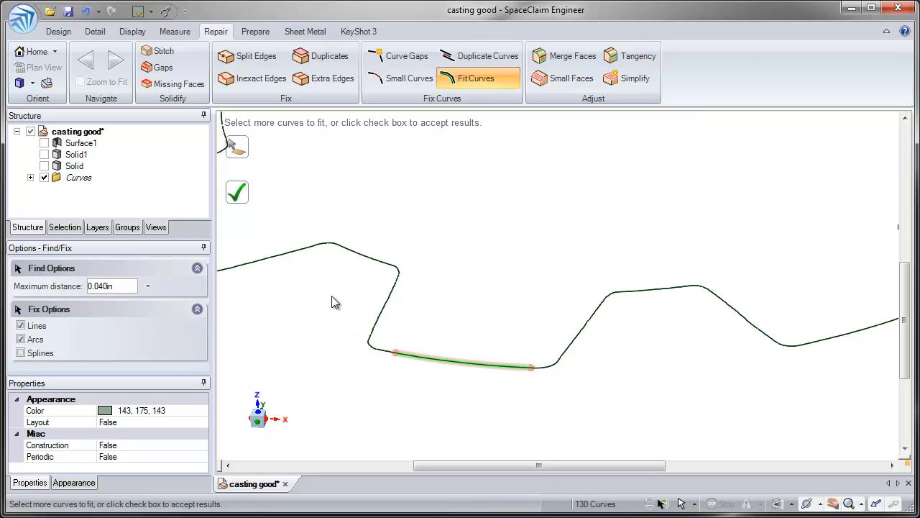
left_click(241, 198)
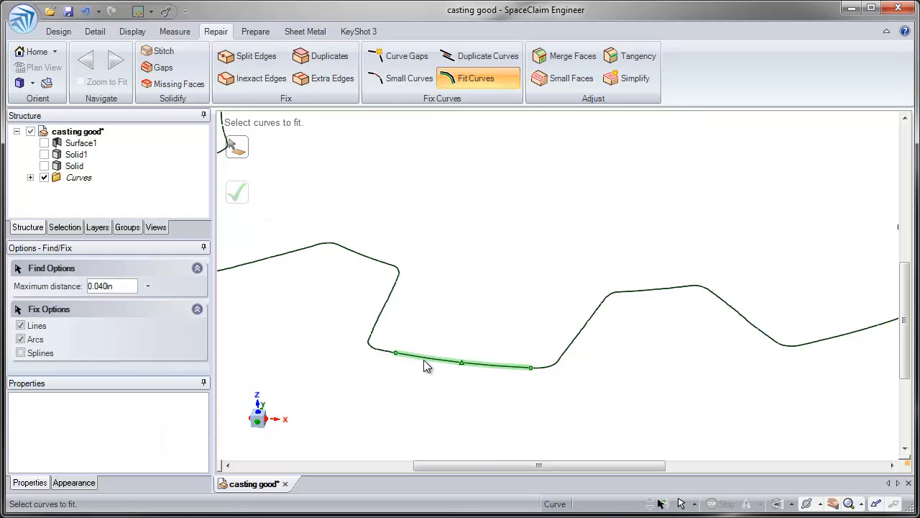
left_click(425, 362)
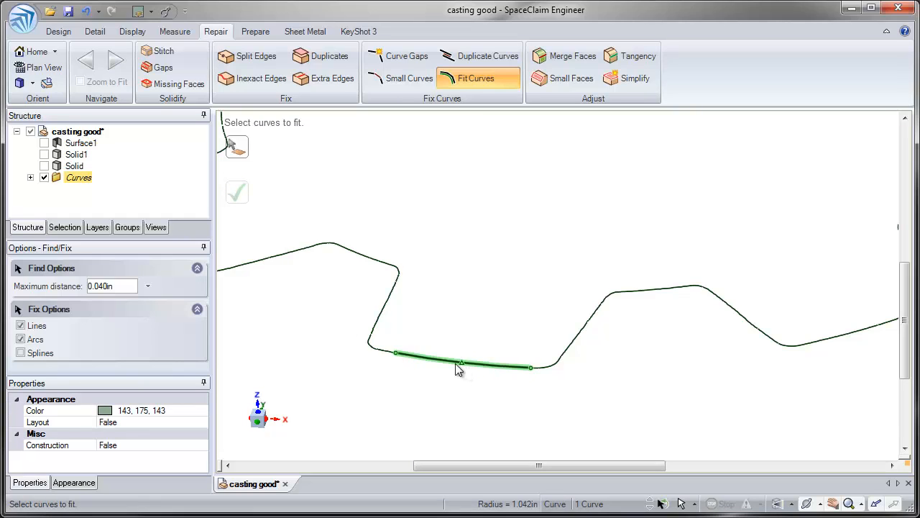
Fit the segmented flanks on both sides of the tooth to single straight lines, accepting each fit
scroll(421, 357, "up", 2)
left_click(392, 328)
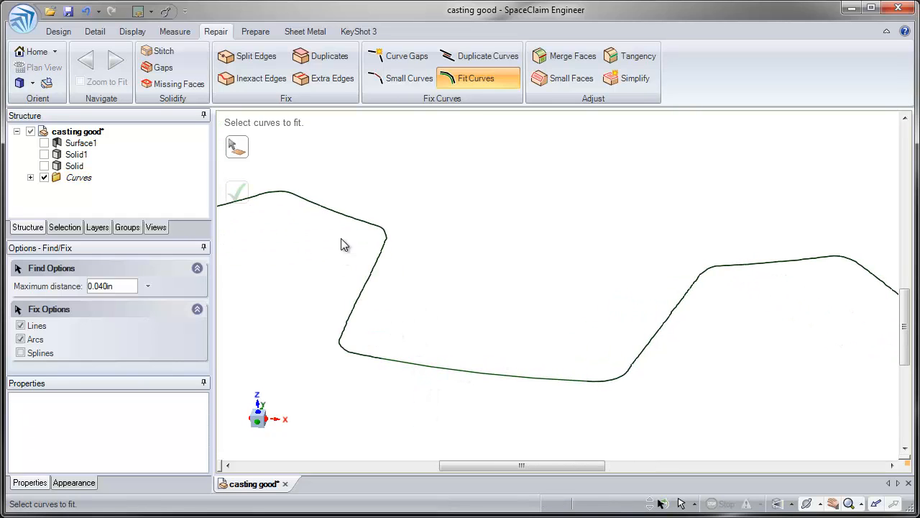
left_click_drag(396, 330, 396, 330)
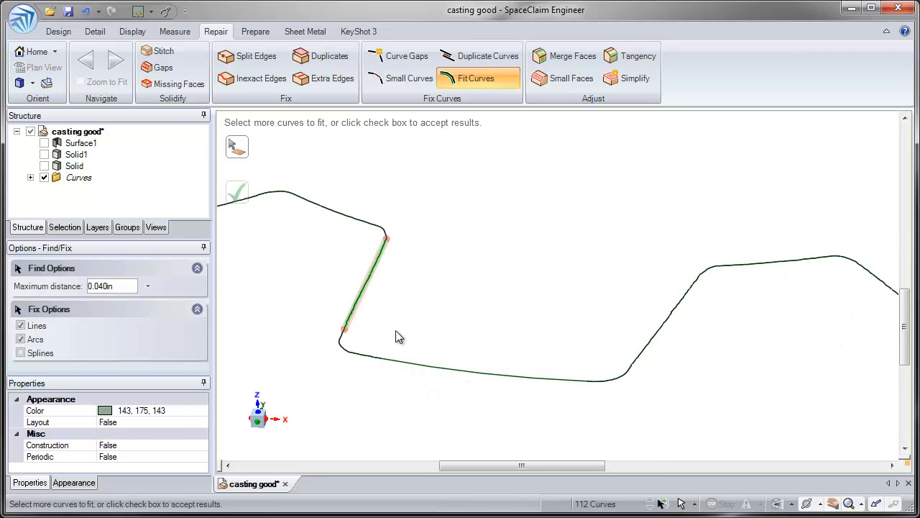
left_click(242, 195)
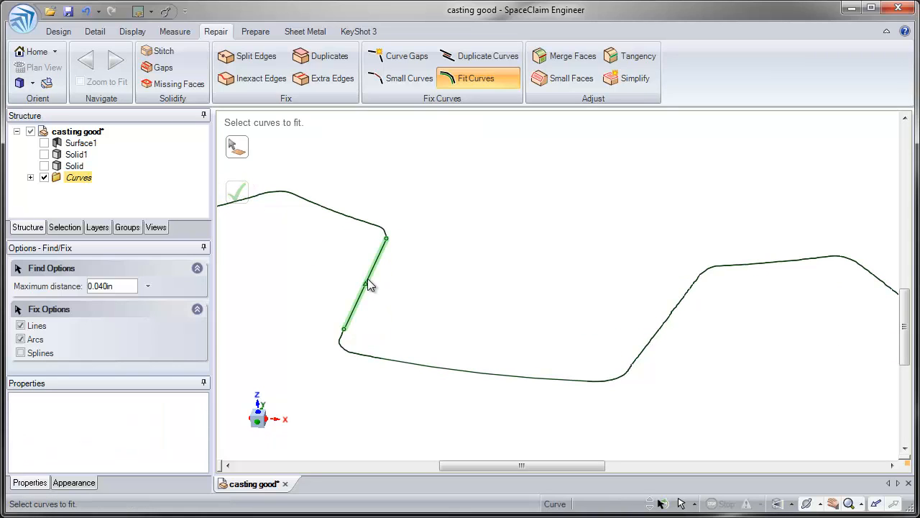
left_click_drag(664, 333, 696, 373)
left_click(242, 195)
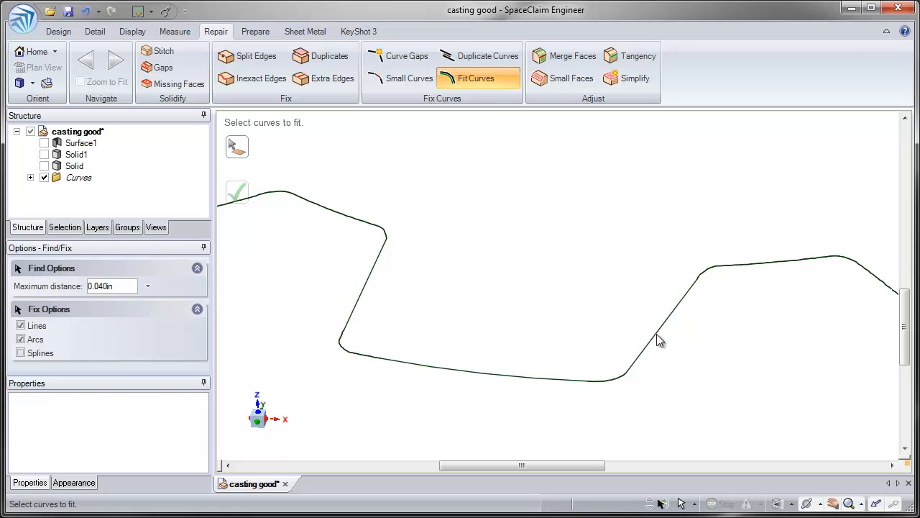
Leave Fit Curves and start a sketch plane defined by the coordinate system's X and Y axes
scroll(469, 206, "down", 5)
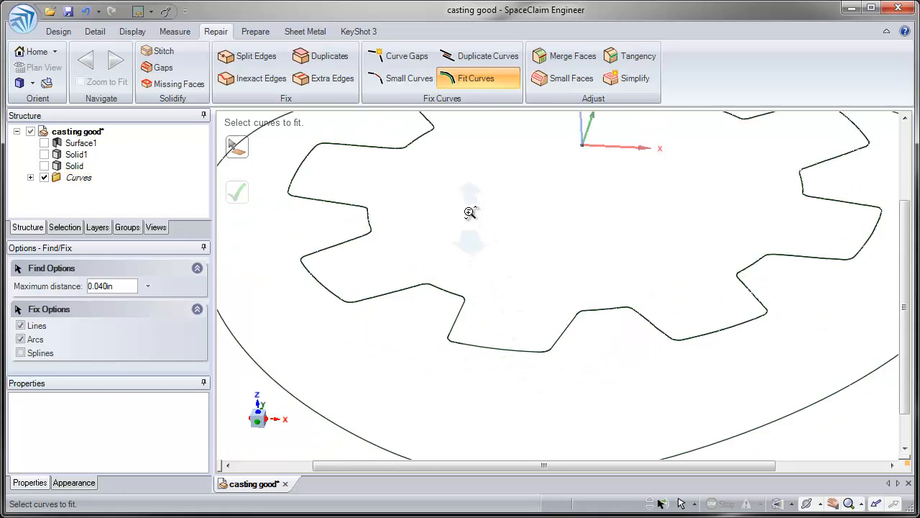
middle_click_drag(469, 206, 431, 300)
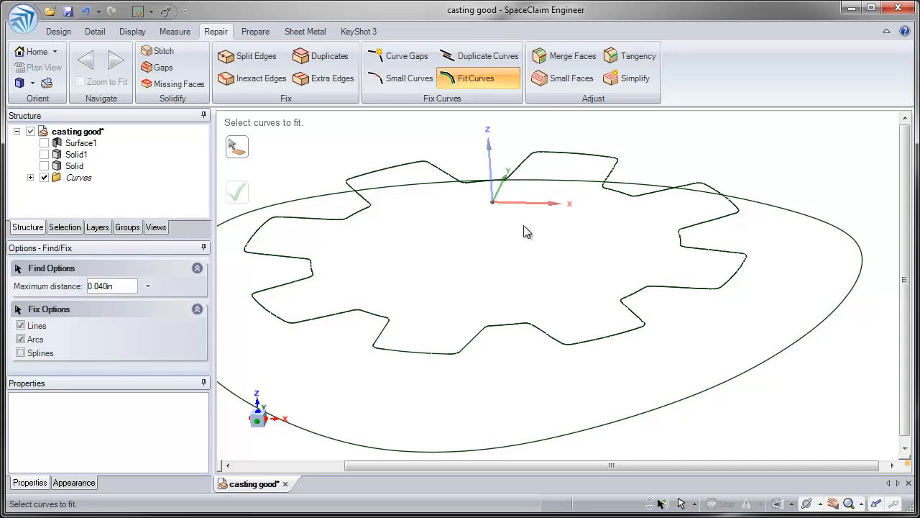
key("Escape")
left_click(500, 195)
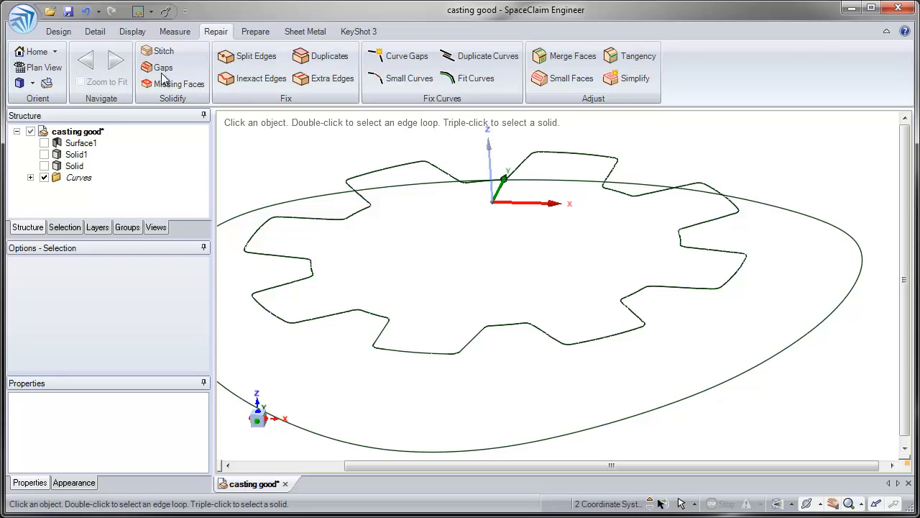
left_click(59, 32)
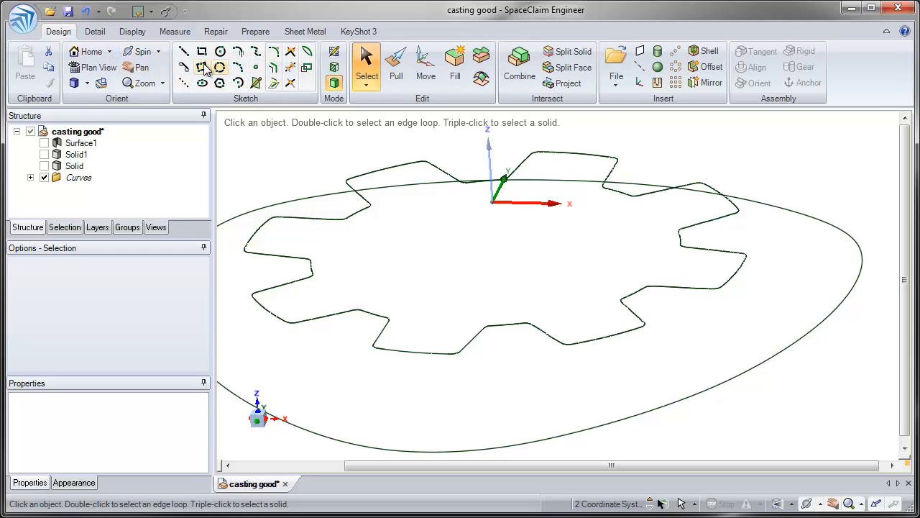
left_click(256, 84)
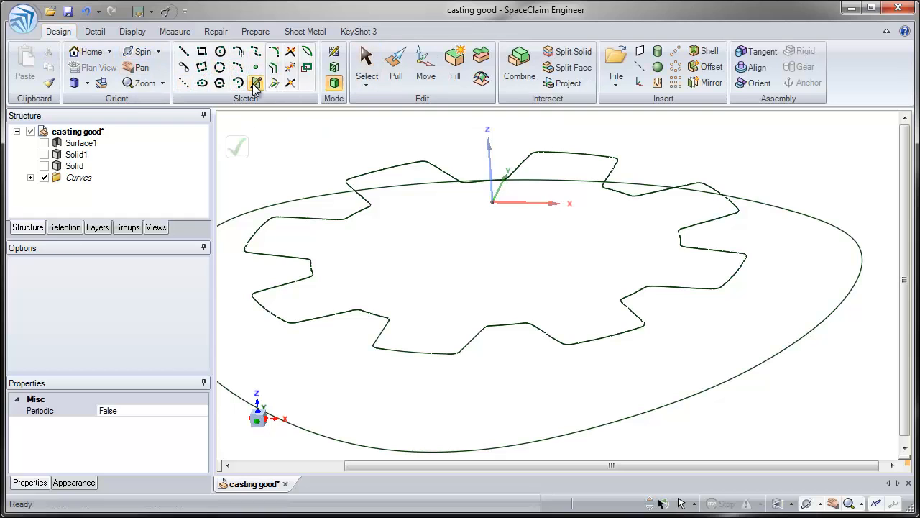
Project the curve segments of one tooth and its adjoining flanks onto the sketch plane and check the projection
left_click(273, 83)
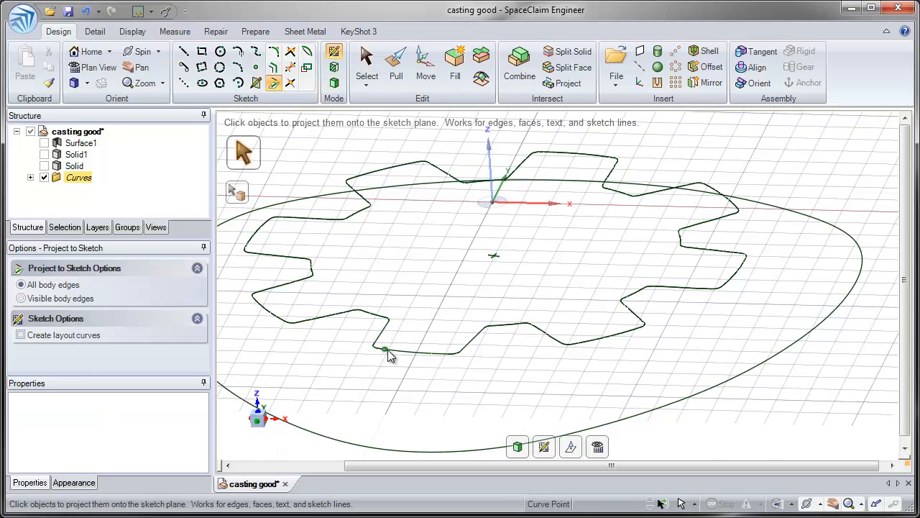
middle_click_drag(409, 347, 420, 322)
middle_click_drag(434, 358, 437, 327)
scroll(432, 345, "up", 2)
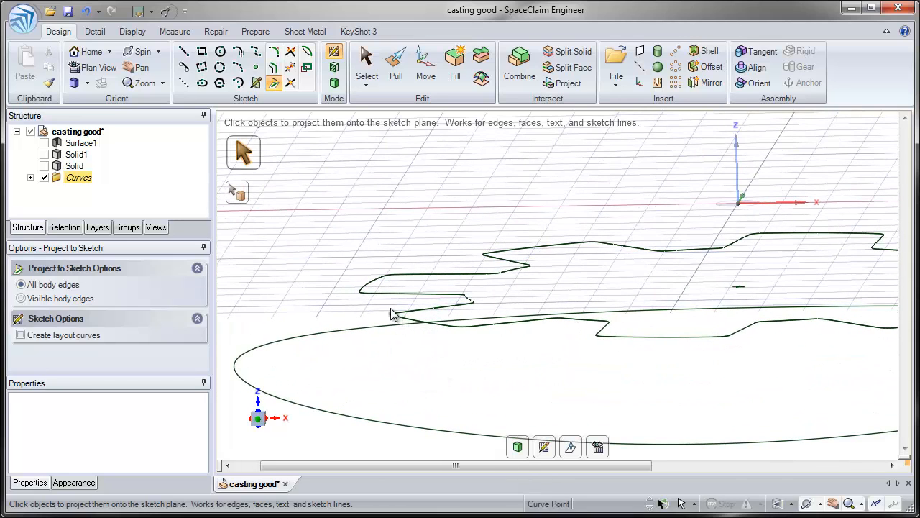
key("v")
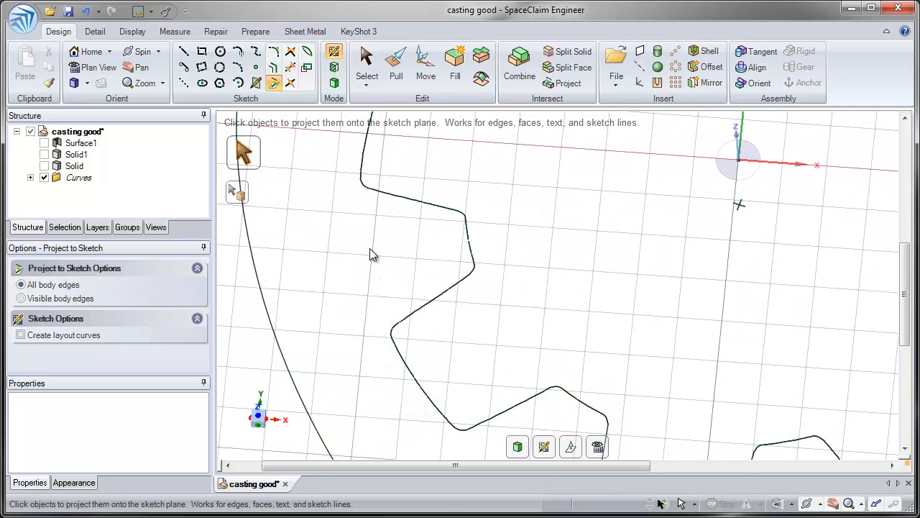
mouse_move(371, 254)
left_mouse_down()
mouse_move(561, 449)
mouse_move(546, 454)
mouse_move(551, 460)
left_mouse_up()
middle_click_drag(527, 407, 536, 338)
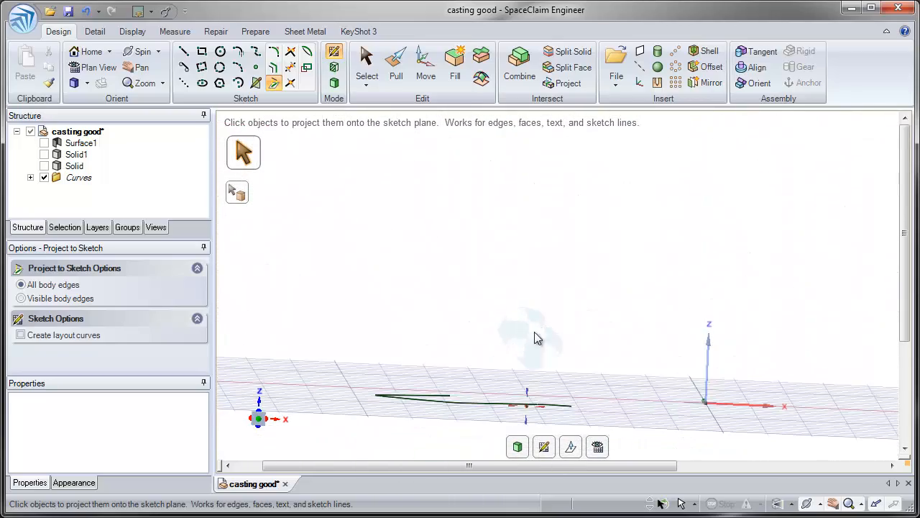
mouse_move(495, 404)
middle_mouse_down()
mouse_move(482, 460)
mouse_move(503, 440)
mouse_move(493, 485)
mouse_move(467, 356)
middle_mouse_up()
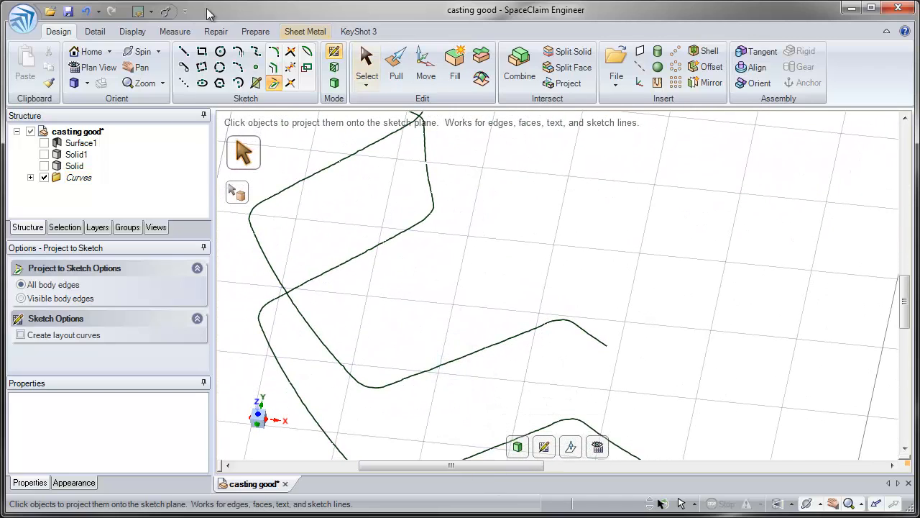
Apply Fit Curves to the projected tooth's lower flank segments and accept the fit to a single line
left_click(210, 33)
left_click(471, 77)
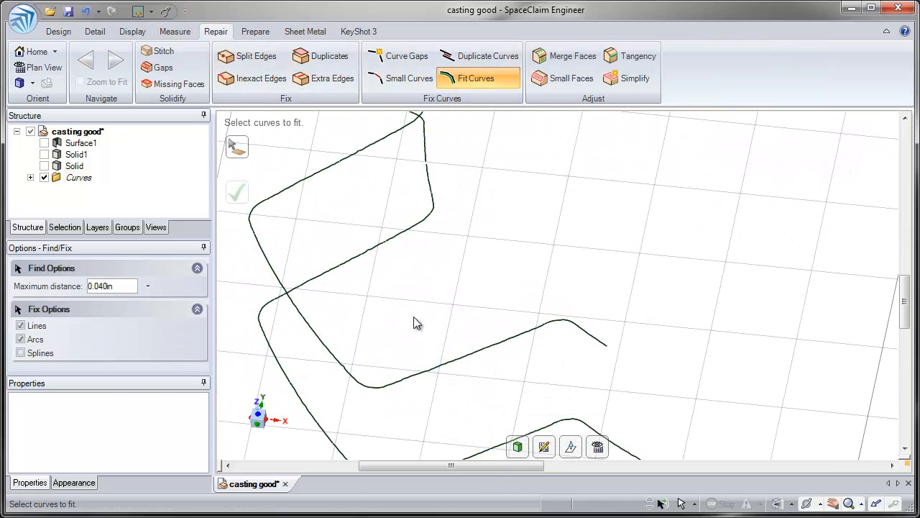
left_click_drag(367, 295, 502, 380)
left_click_drag(447, 321, 421, 297)
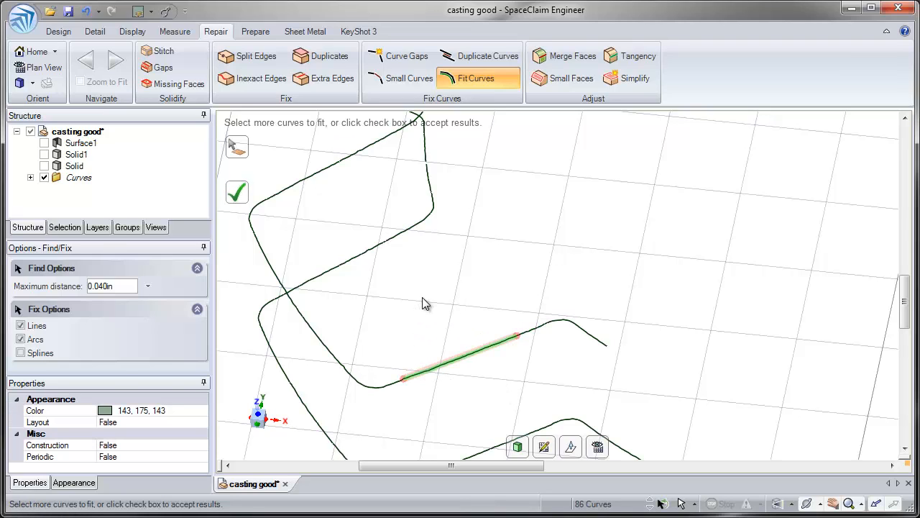
left_click(236, 191)
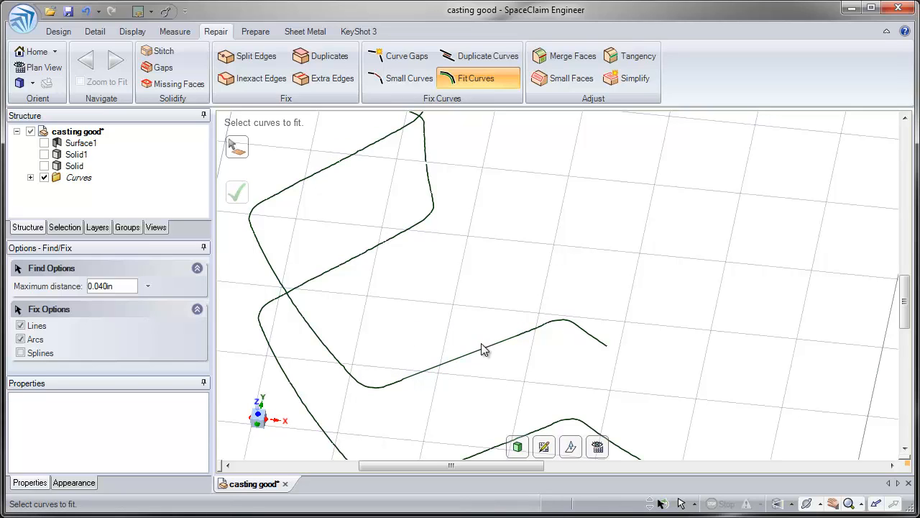
Fit the projected tooth's outer edge to a single arc and its upper flank to a single line
left_click_drag(322, 336, 252, 251)
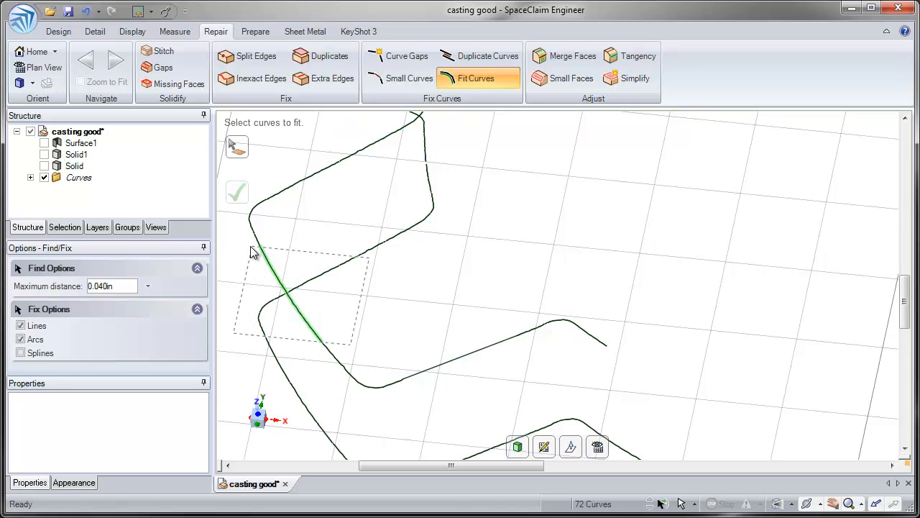
left_click(293, 203)
left_click_drag(389, 204, 304, 128)
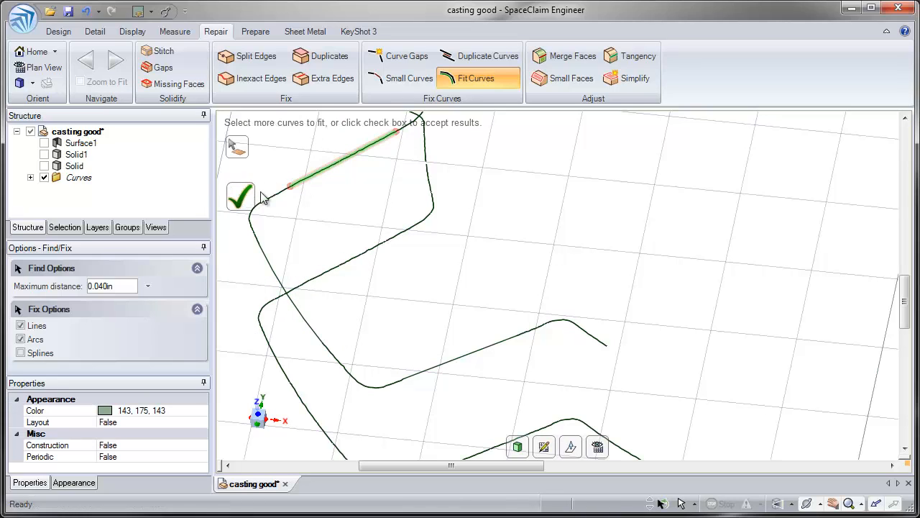
left_click(237, 191)
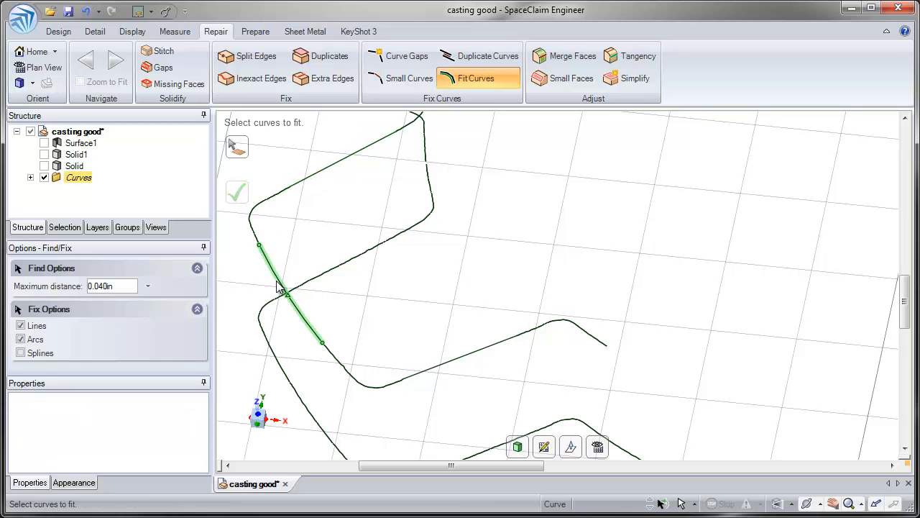
Project three points spaced around the toothed curve's root segments onto the sketch plane
key("Escape")
middle_click_drag(464, 353, 468, 319, "ctrl")
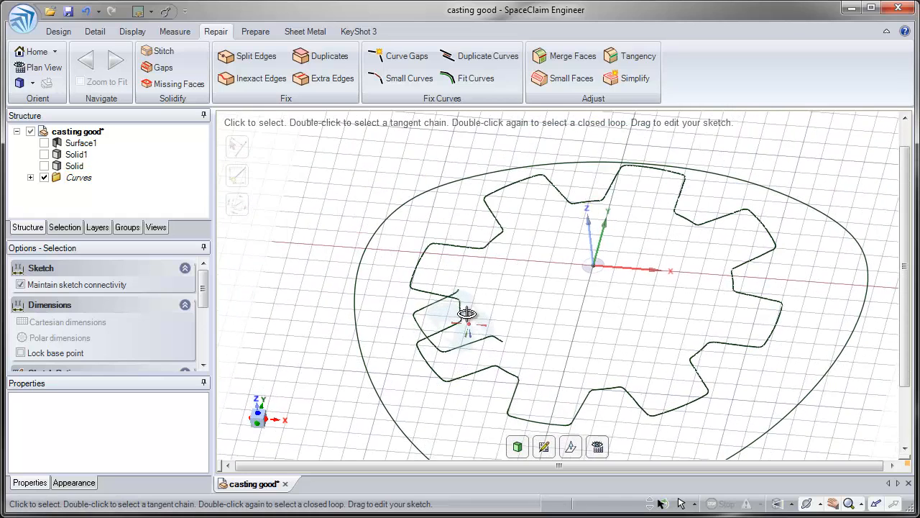
left_click(58, 31)
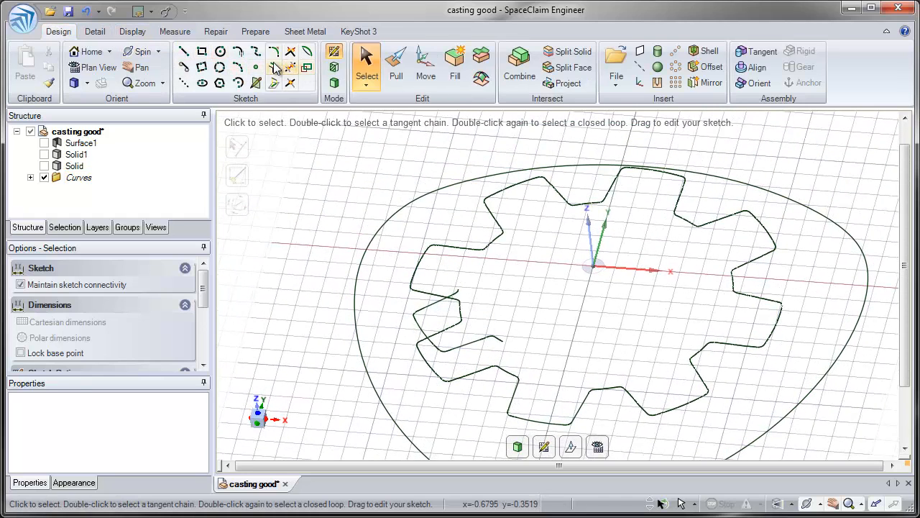
left_click(273, 83)
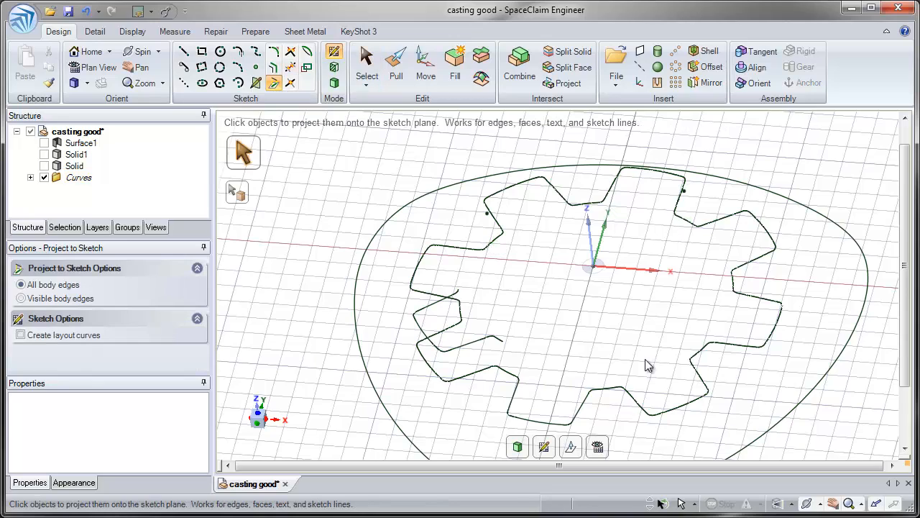
key("Escape")
Select the three projected points, the two fitted flank lines and the outer arc, and hide all other objects
mouse_move(580, 373)
middle_mouse_down()
mouse_move(579, 349)
mouse_move(542, 302)
middle_mouse_up()
middle_click_drag(458, 198, 456, 213)
left_click(458, 211, "ctrl")
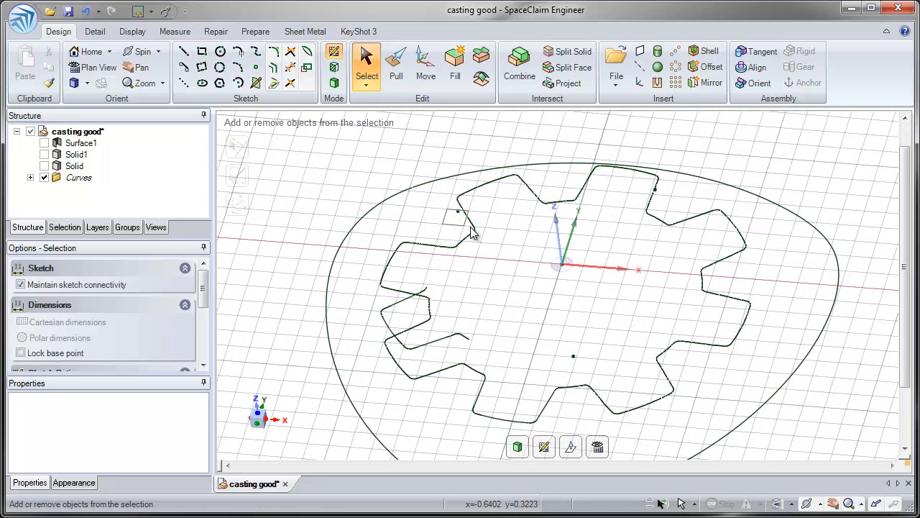
left_click(671, 204, "ctrl")
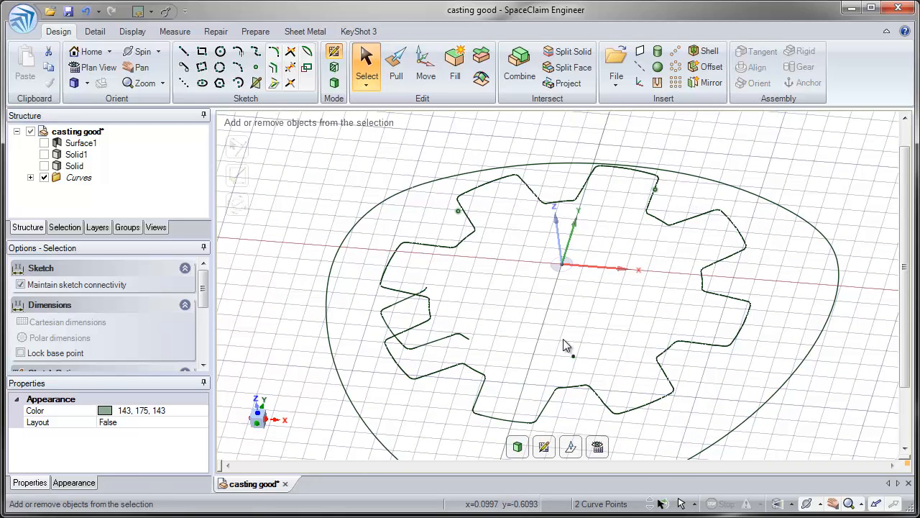
left_click(423, 346, "ctrl")
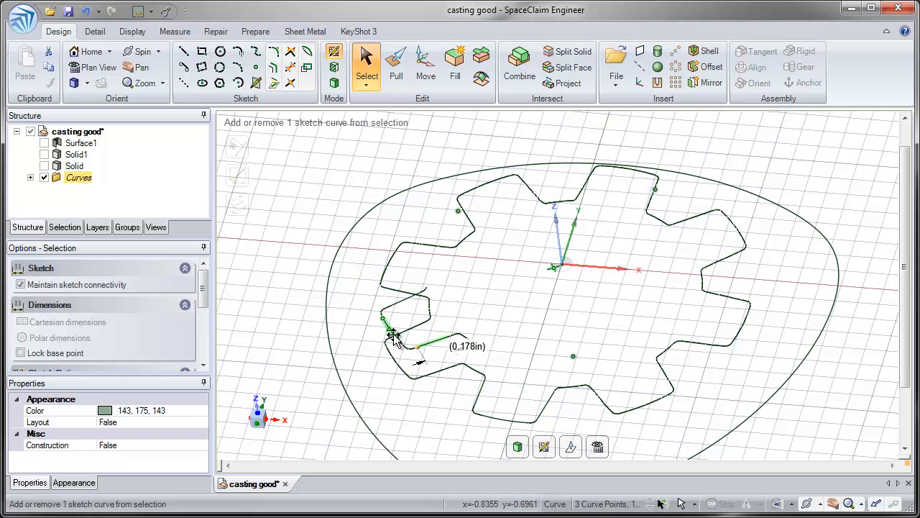
left_click(393, 336, "ctrl")
left_click(398, 304, "ctrl")
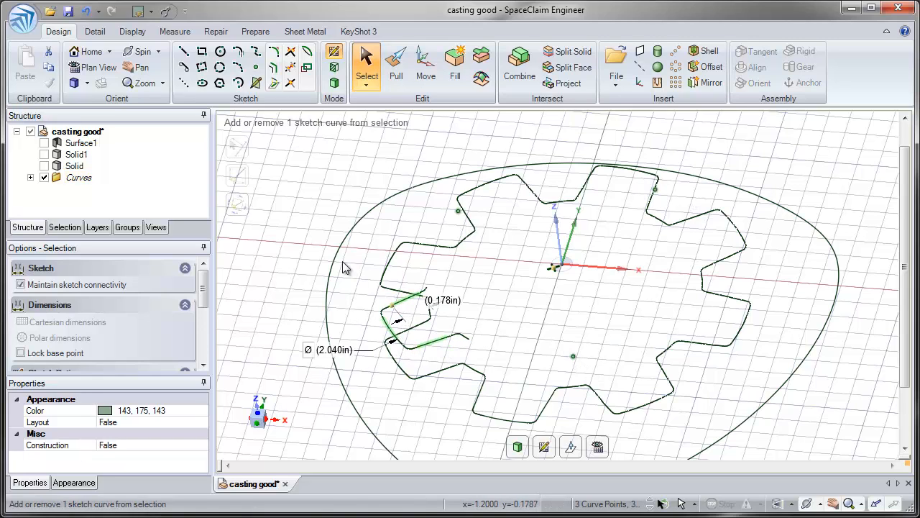
right_click(293, 213)
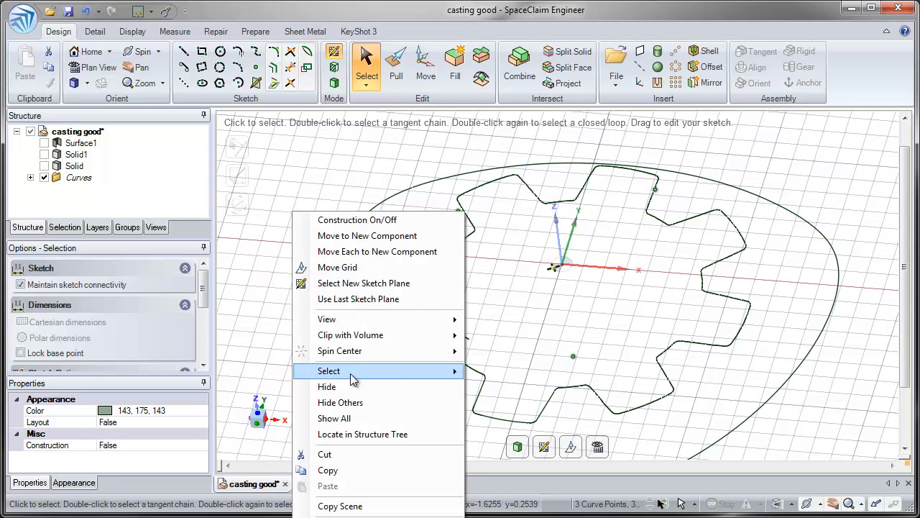
left_click(350, 402)
mouse_move(405, 346)
middle_mouse_down()
mouse_move(421, 340)
mouse_move(392, 362)
middle_mouse_up()
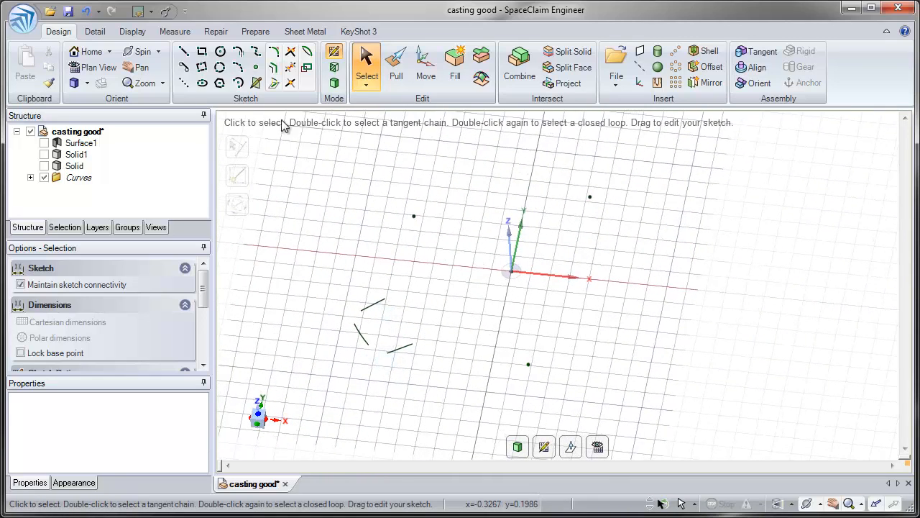
Sketch a three-point circle, about 1.554 in in diameter, through the three projected root points
left_click(220, 68)
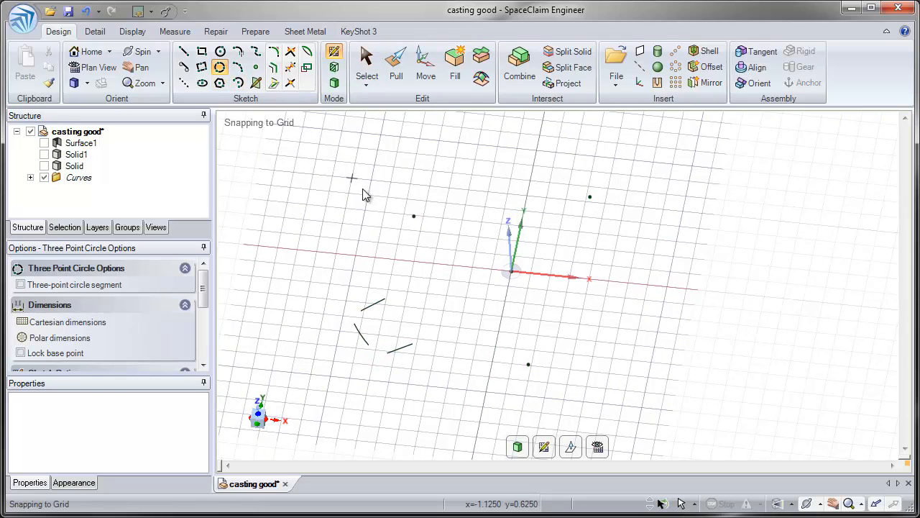
left_click(414, 216)
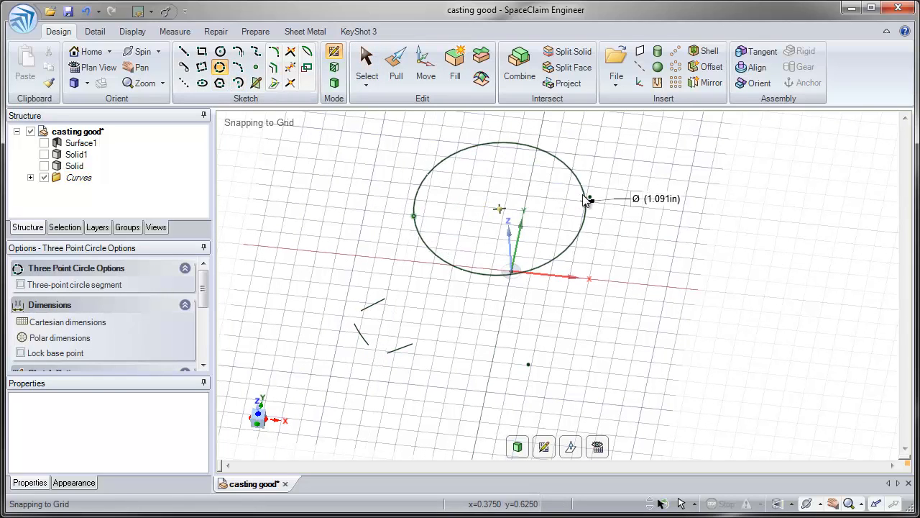
left_click(590, 197)
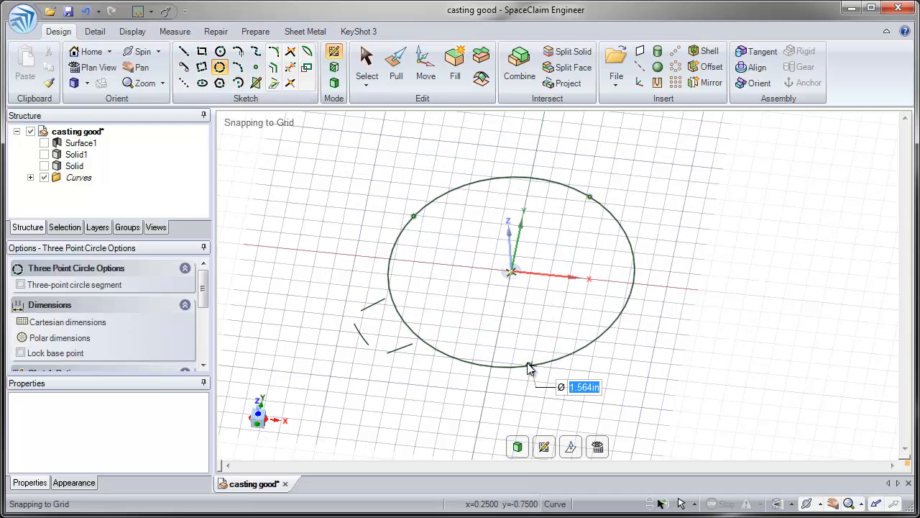
left_click(492, 389)
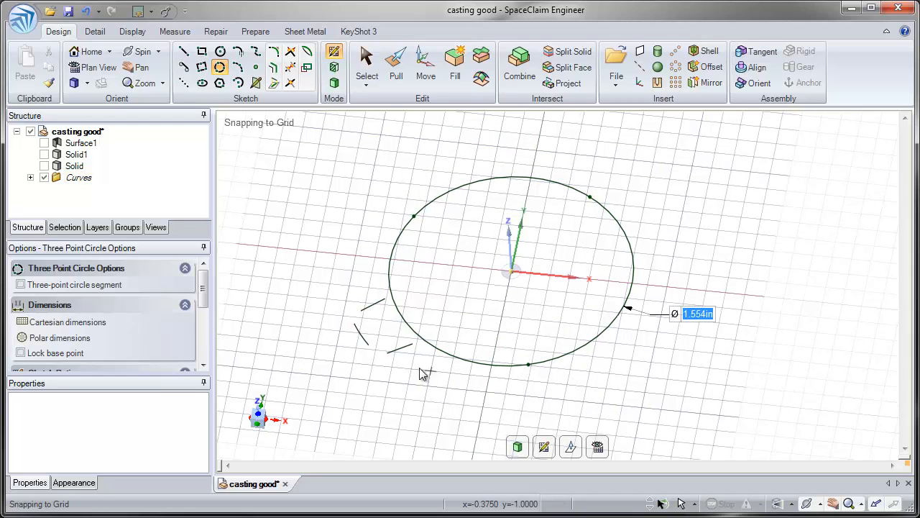
Join the two flank lines, the outer arc and the root circle at their corners into one closed tooth profile
scroll(406, 392, "up", 5)
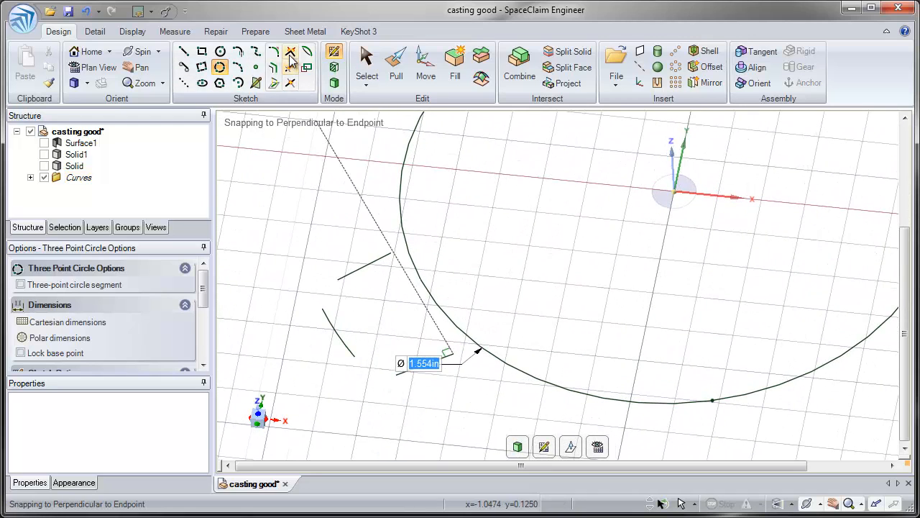
left_click(290, 55)
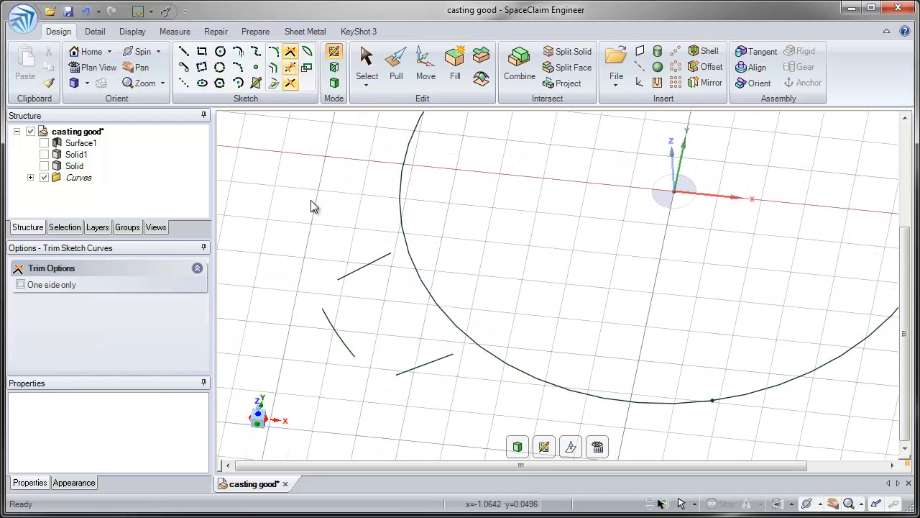
left_click(319, 297)
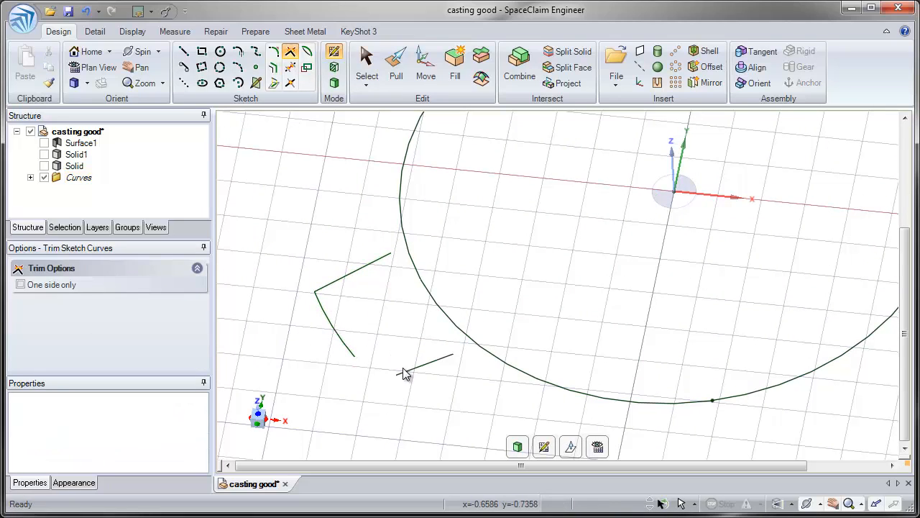
left_click(353, 356)
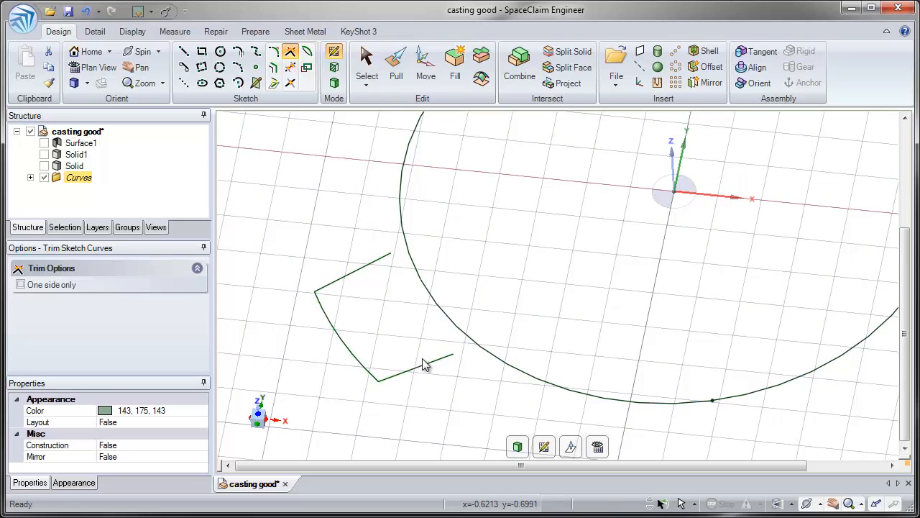
left_click(493, 360)
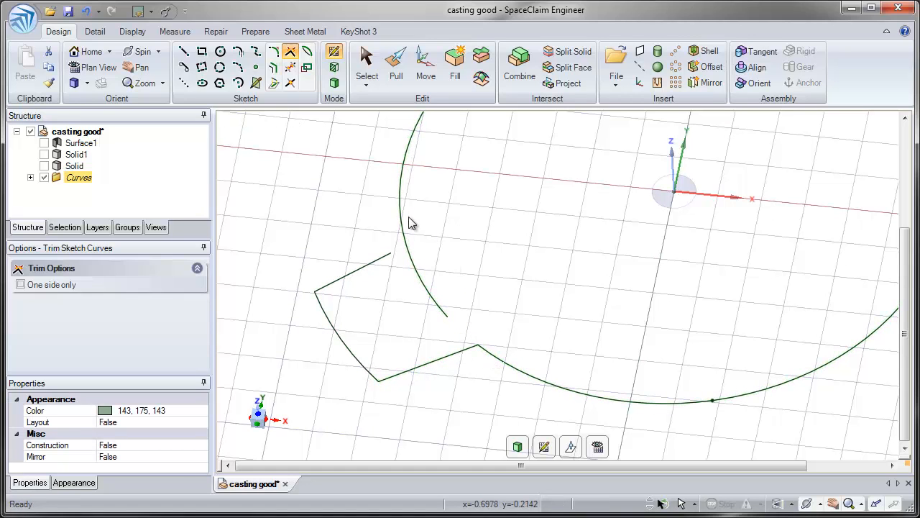
left_click(372, 269)
scroll(403, 259, "down", 4)
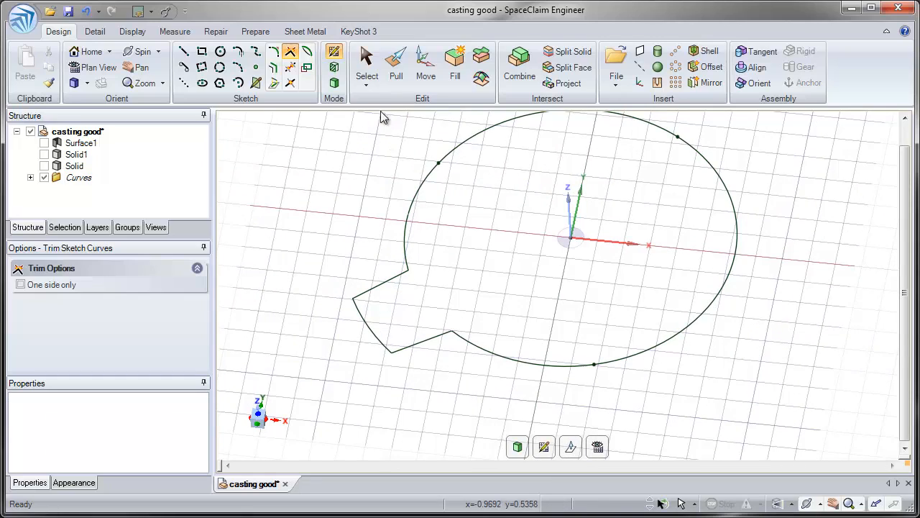
Show the body named Solid and pull the region inside the closed tooth profile down through it to cut the opening
left_click(396, 75)
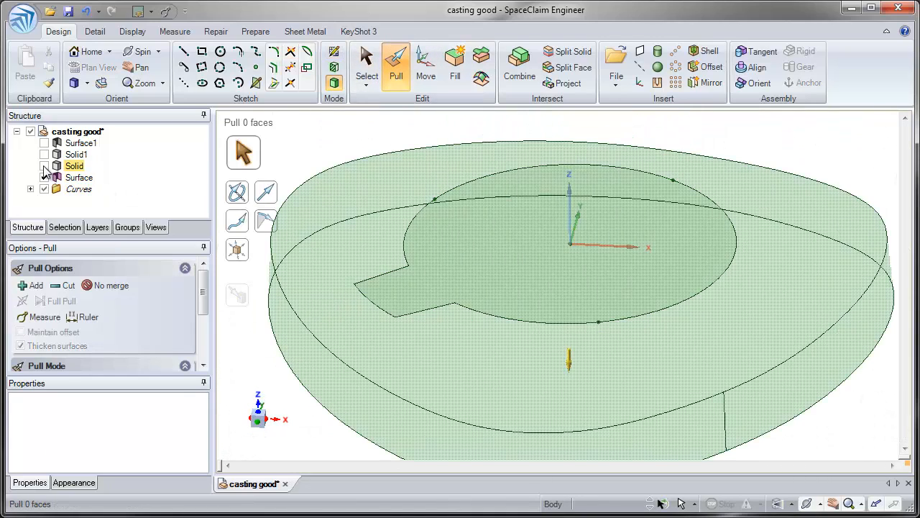
left_click(44, 166)
left_click(482, 234)
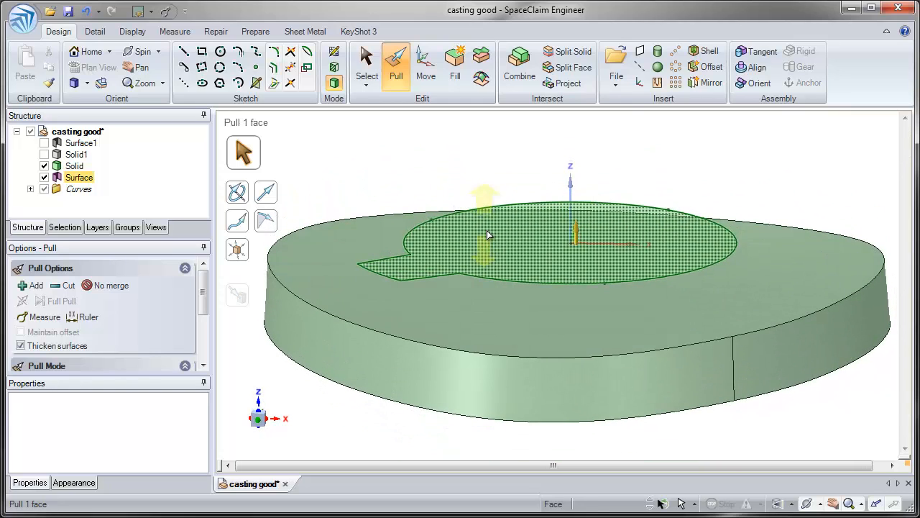
left_click(488, 233)
mouse_move(491, 232)
left_mouse_down()
mouse_move(493, 320)
mouse_move(478, 386)
mouse_move(474, 374)
left_mouse_up()
mouse_move(463, 260)
middle_mouse_down()
mouse_move(468, 312)
mouse_move(455, 259)
mouse_move(460, 297)
mouse_move(464, 261)
middle_mouse_up()
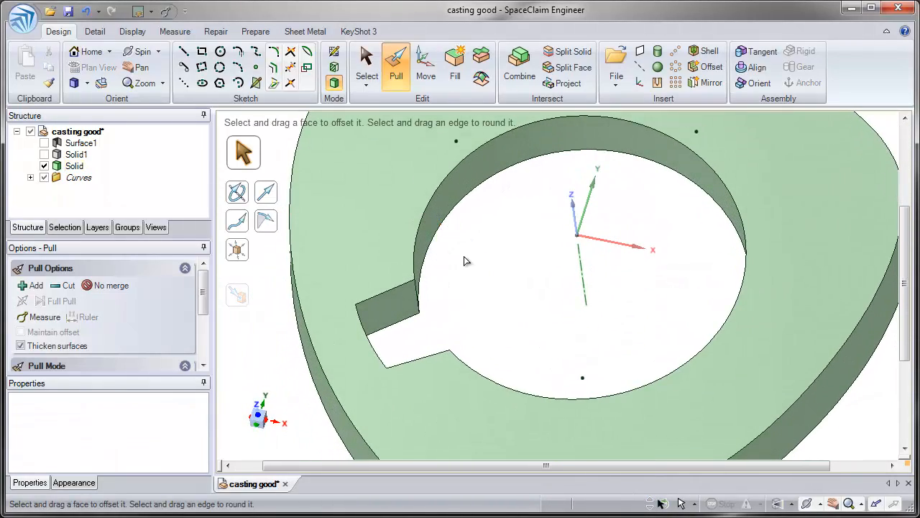
left_click(441, 127)
left_click(432, 85)
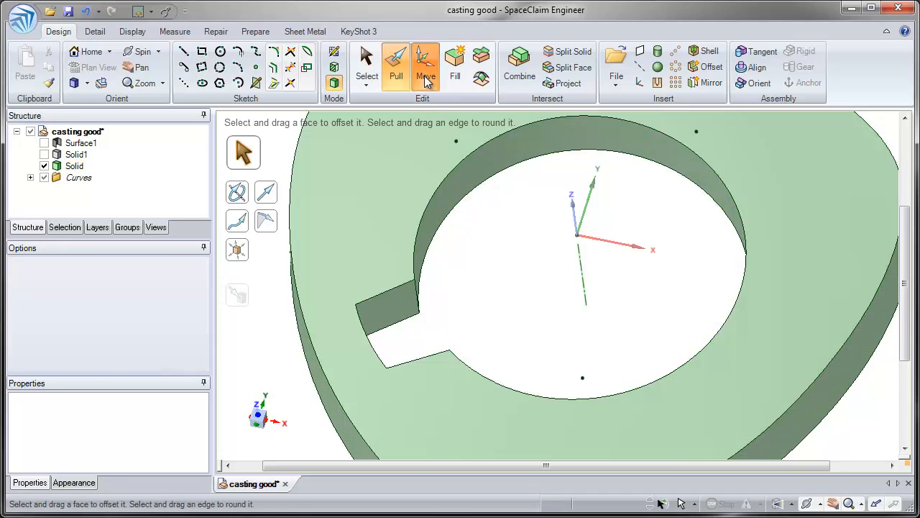
left_click(368, 301)
left_click_drag(309, 254, 475, 438)
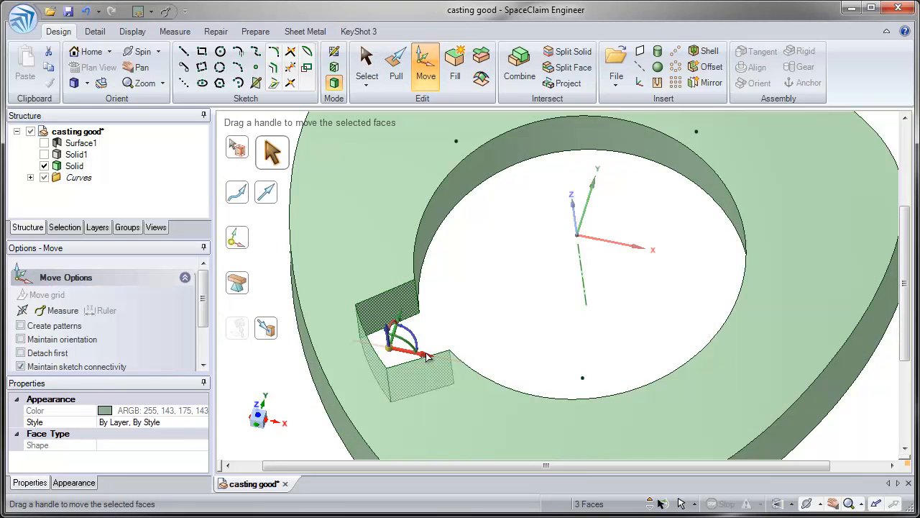
left_click_drag(439, 361, 438, 359)
left_click(477, 323)
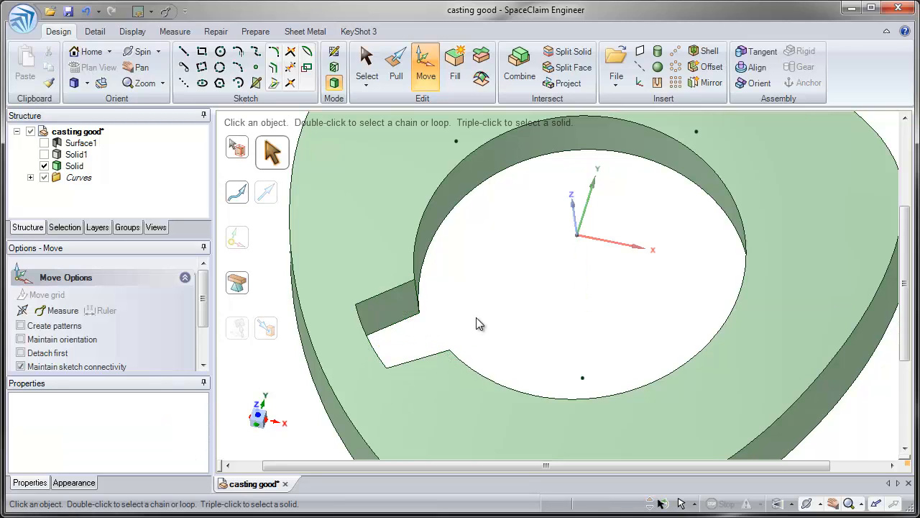
Create a one-dimensional circular pattern of the three notch faces about the bore's cylindrical face, with count 8 over 360°
left_click(675, 68)
left_click_drag(420, 331, 488, 422)
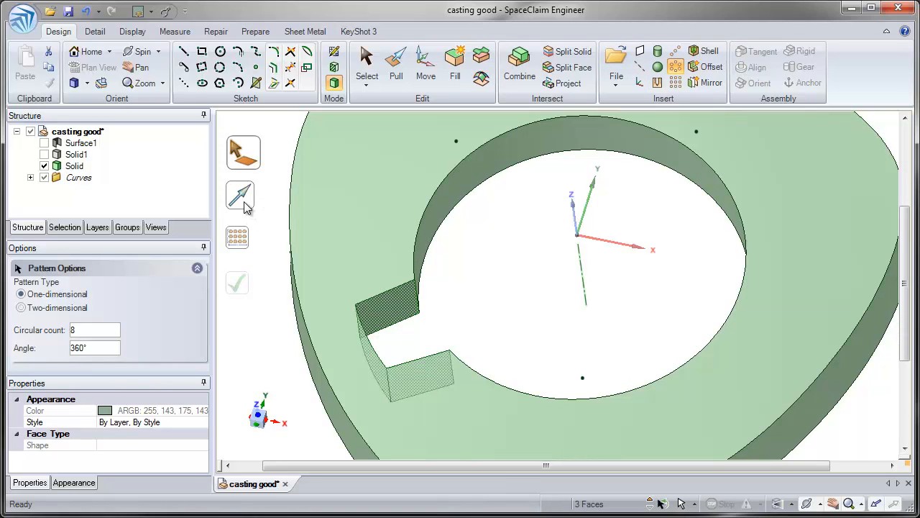
left_click(237, 192)
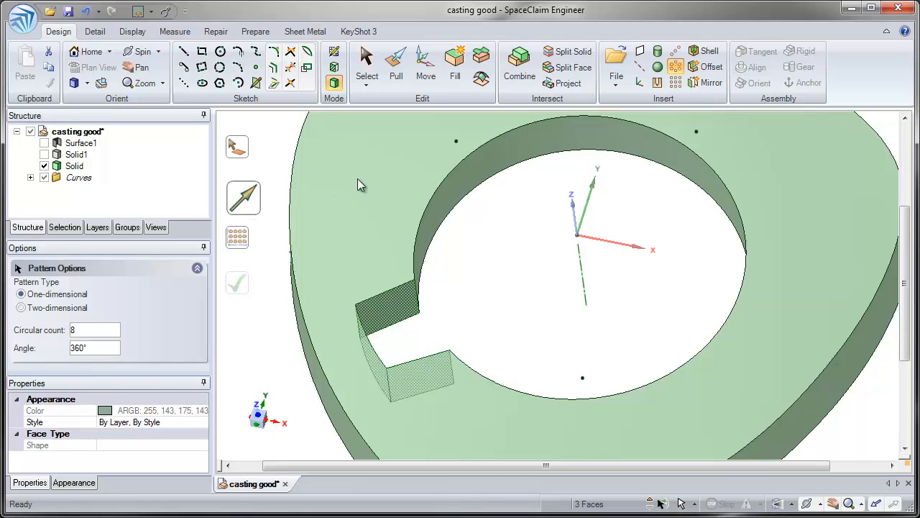
left_click(457, 178)
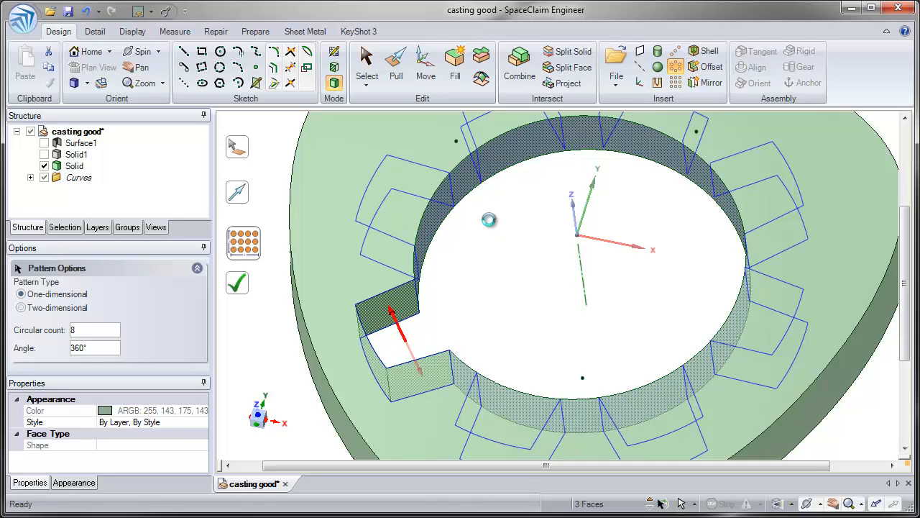
Round the two inner tooth-tip edges and the two outer corner edges of the adjacent notch with a 0.04 in radius
scroll(491, 259, "down", 3)
middle_click_drag(491, 259, 464, 296)
left_click(400, 73)
left_click(466, 231)
left_click(470, 228)
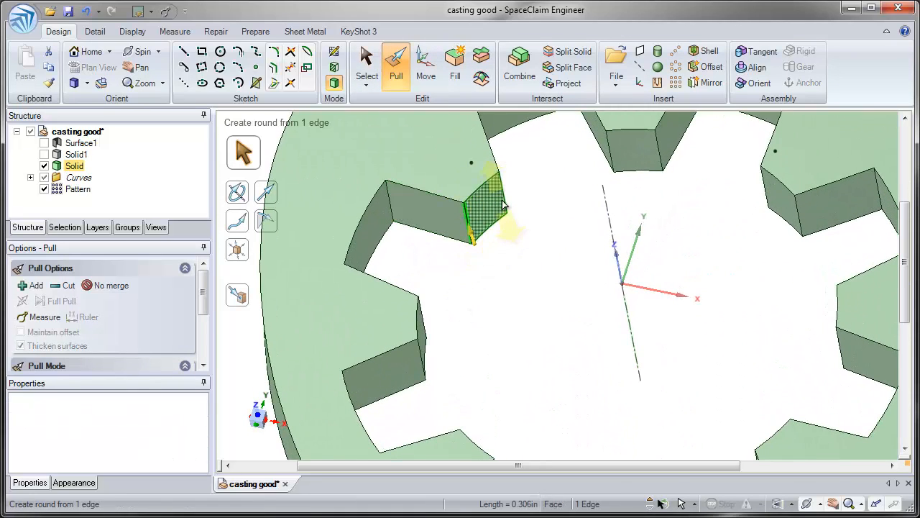
left_click(504, 201, "ctrl")
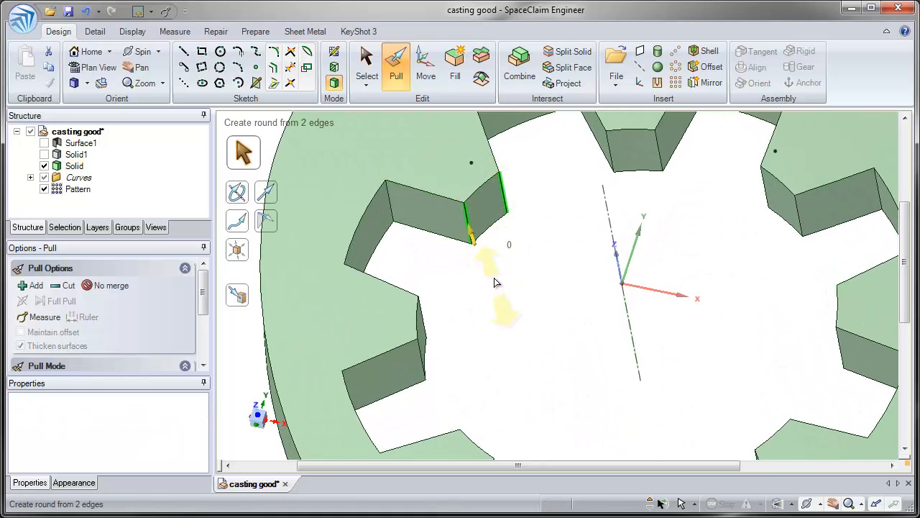
left_click_drag(494, 282, 497, 284)
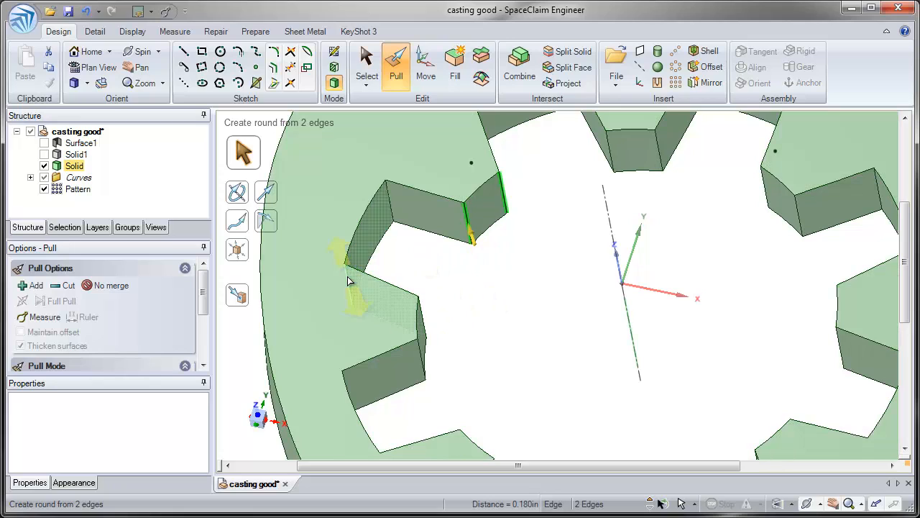
left_click(349, 280, "ctrl")
left_click(389, 188, "ctrl")
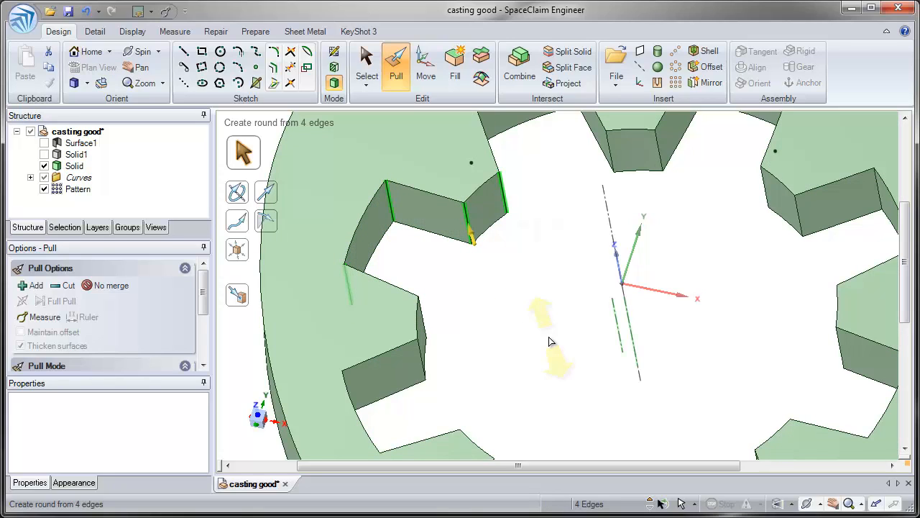
type(".04")
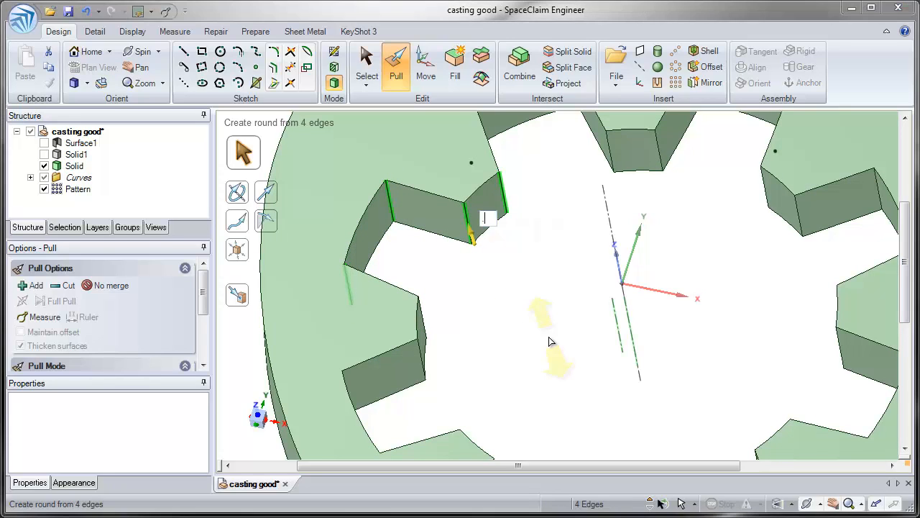
key("Return")
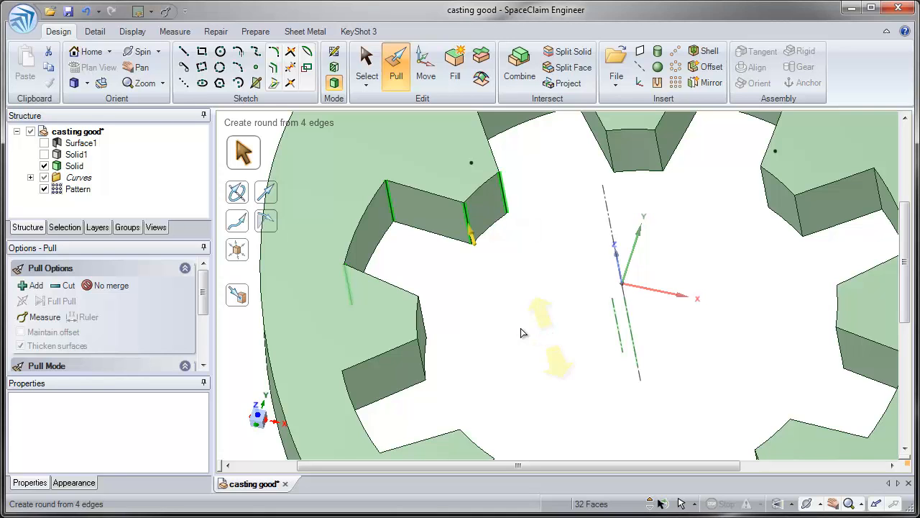
left_click(521, 328)
Hide the Curves folder and show Solid1 together with the toothed ring
middle_click_drag(520, 328, 518, 275, "shift")
mouse_move(518, 275)
middle_mouse_down()
mouse_move(520, 249)
mouse_move(526, 264)
middle_mouse_up()
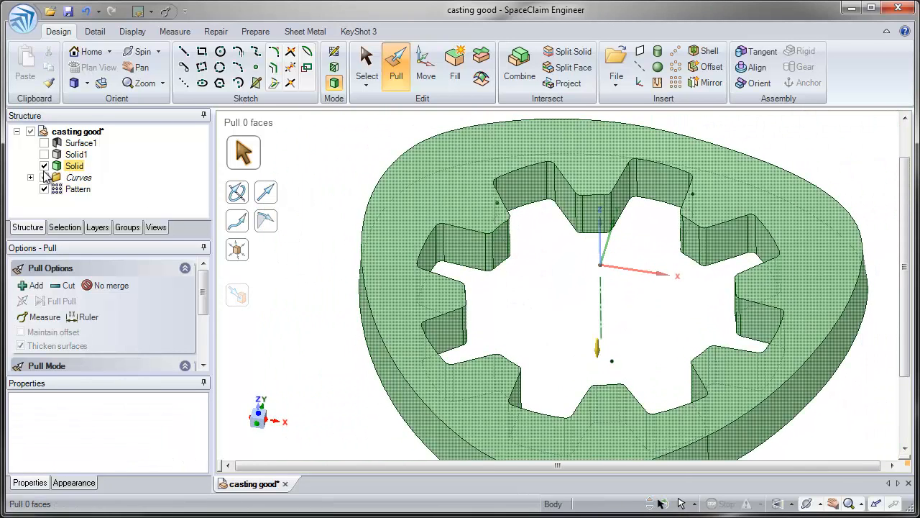
left_click(44, 177)
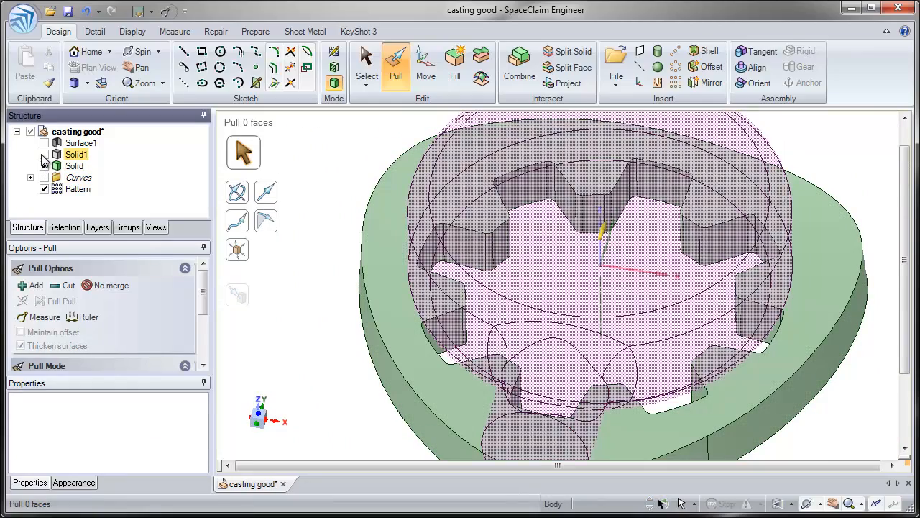
left_click(44, 156)
middle_click_drag(534, 312, 503, 330)
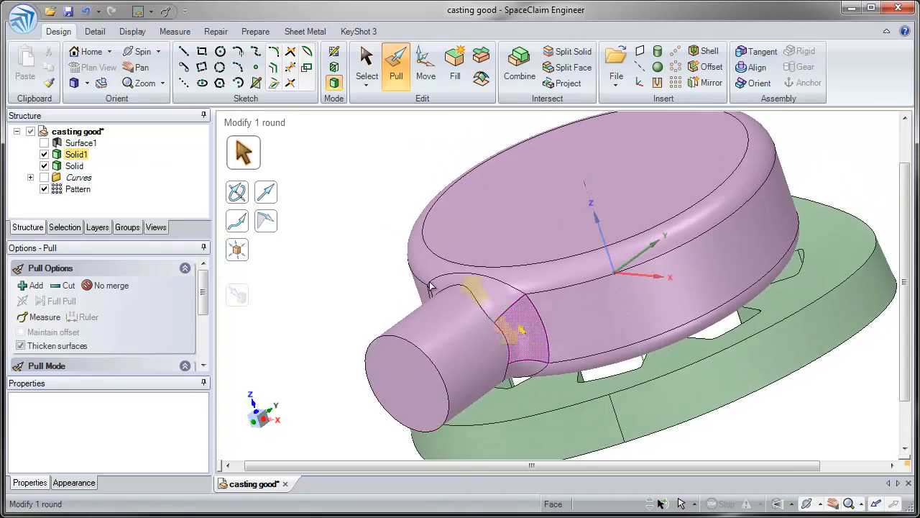
Hide Solid1 to isolate the finished toothed ring and switch to the Select tool
left_click(44, 155)
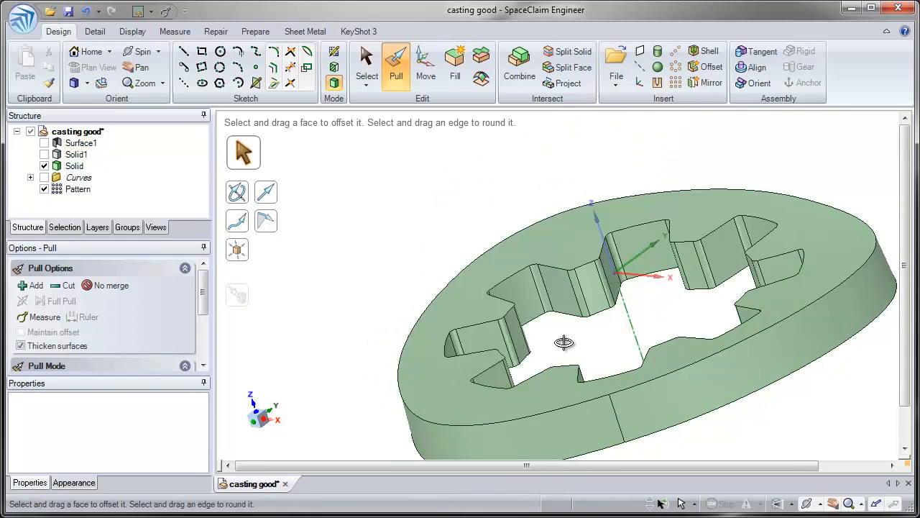
scroll(585, 381, "up", 5)
middle_click_drag(587, 367, 466, 294)
key("s")
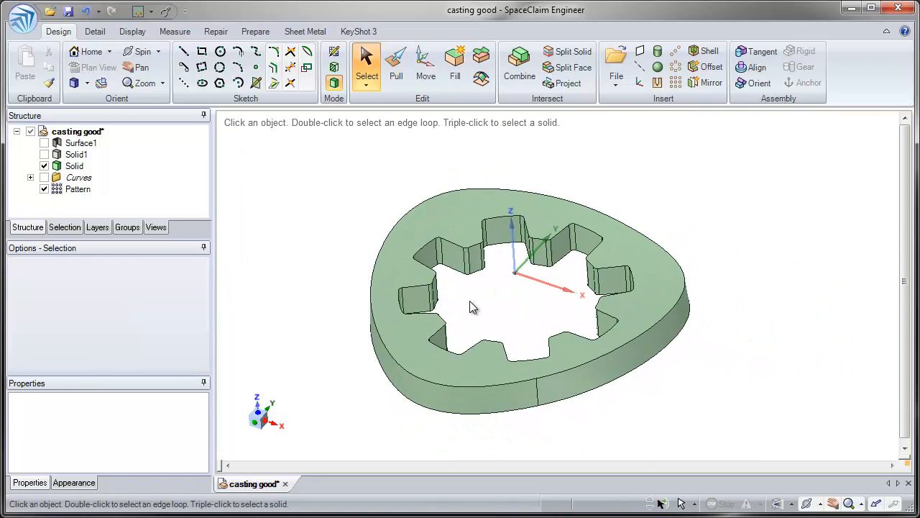